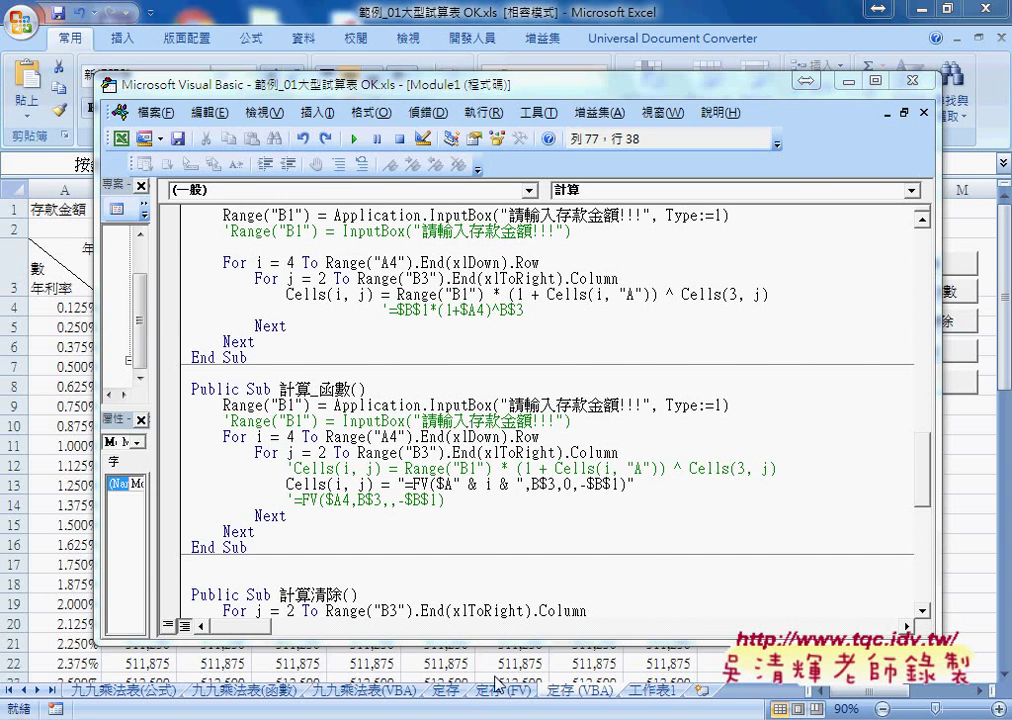
# Delete the commented-out Range("B1") = InputBox line from the 計算_函數 macro in Module1
pyautogui.hotkey('alt', 'F11')
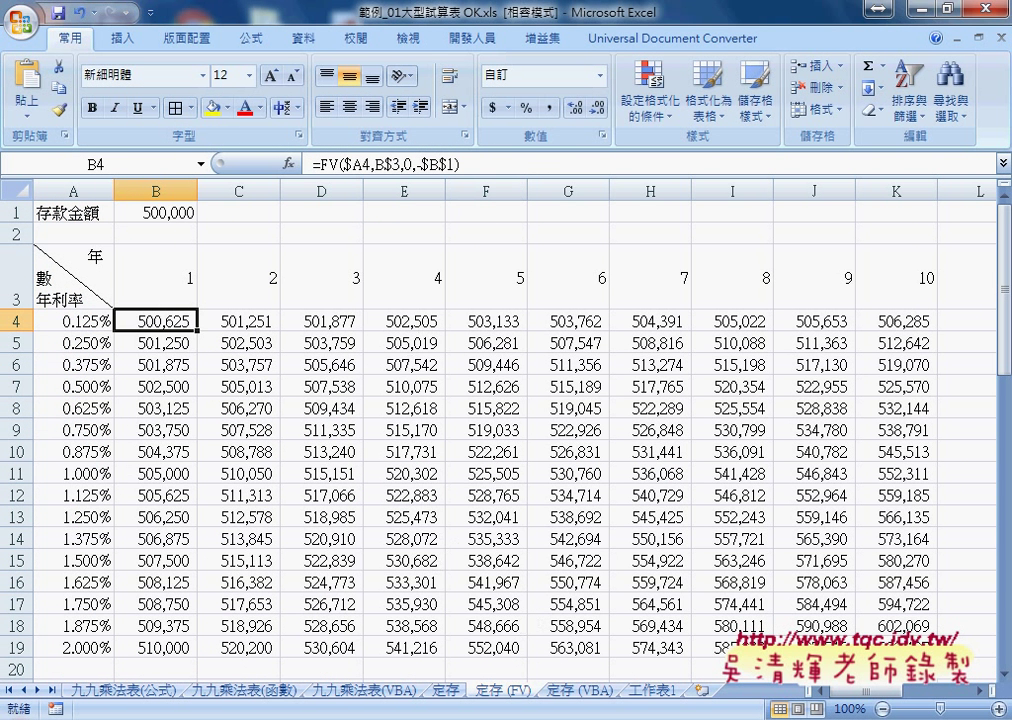
pyautogui.click(678, 632)
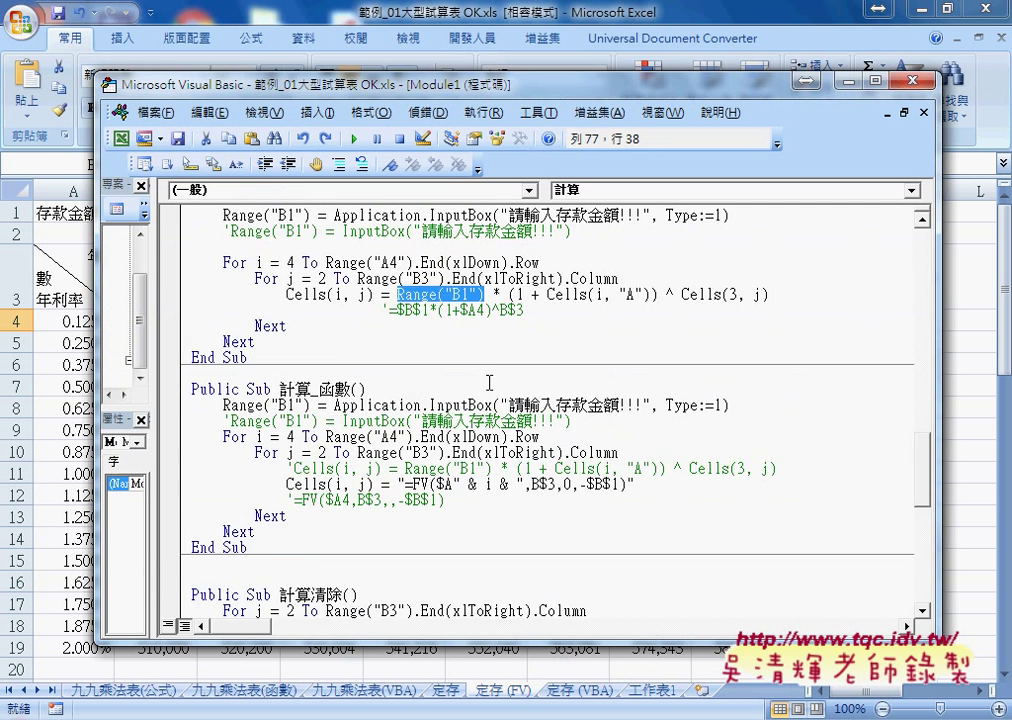
pyautogui.moveTo(191, 294); pyautogui.dragTo(313, 449)
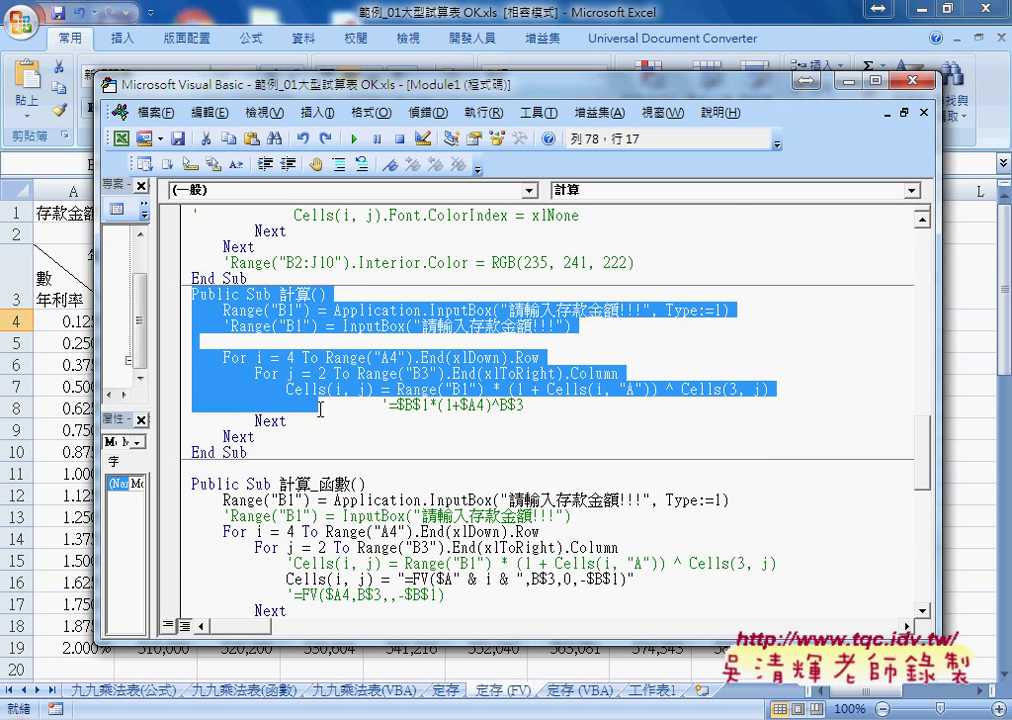
pyautogui.scroll(-1, 313, 449)
pyautogui.scroll(-1, 313, 449)
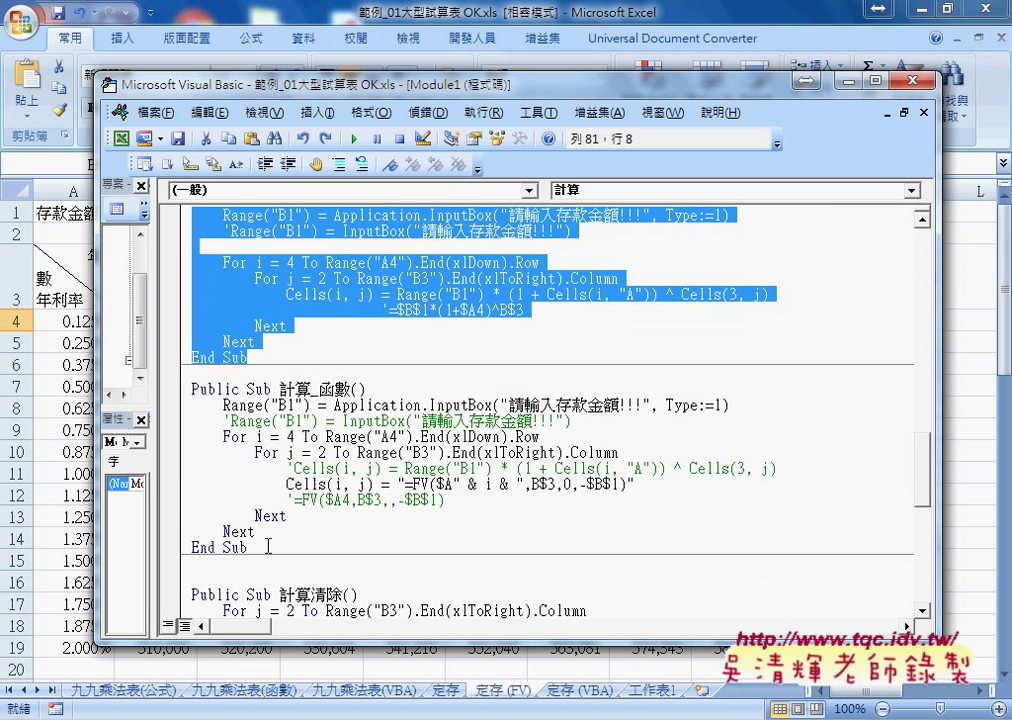
pyautogui.moveTo(264, 547)
pyautogui.mouseDown()
pyautogui.moveTo(216, 499)
pyautogui.moveTo(191, 389)
pyautogui.mouseUp()
pyautogui.moveTo(311, 389); pyautogui.dragTo(334, 389)
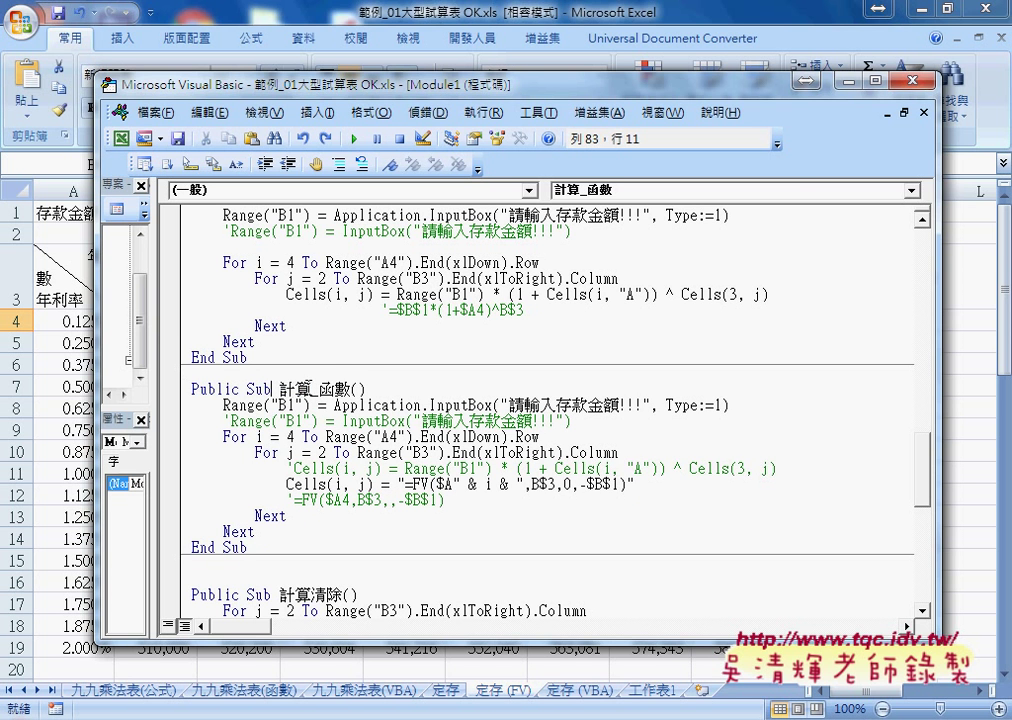
pyautogui.hotkey('shift', 'Right')
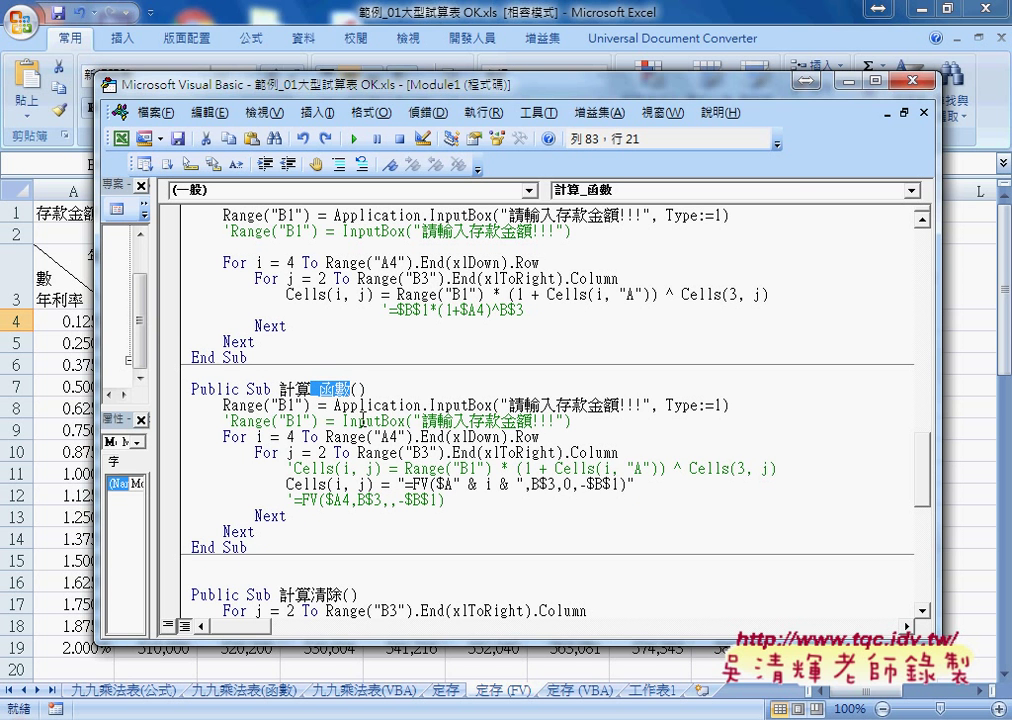
pyautogui.moveTo(573, 421); pyautogui.dragTo(158, 428)
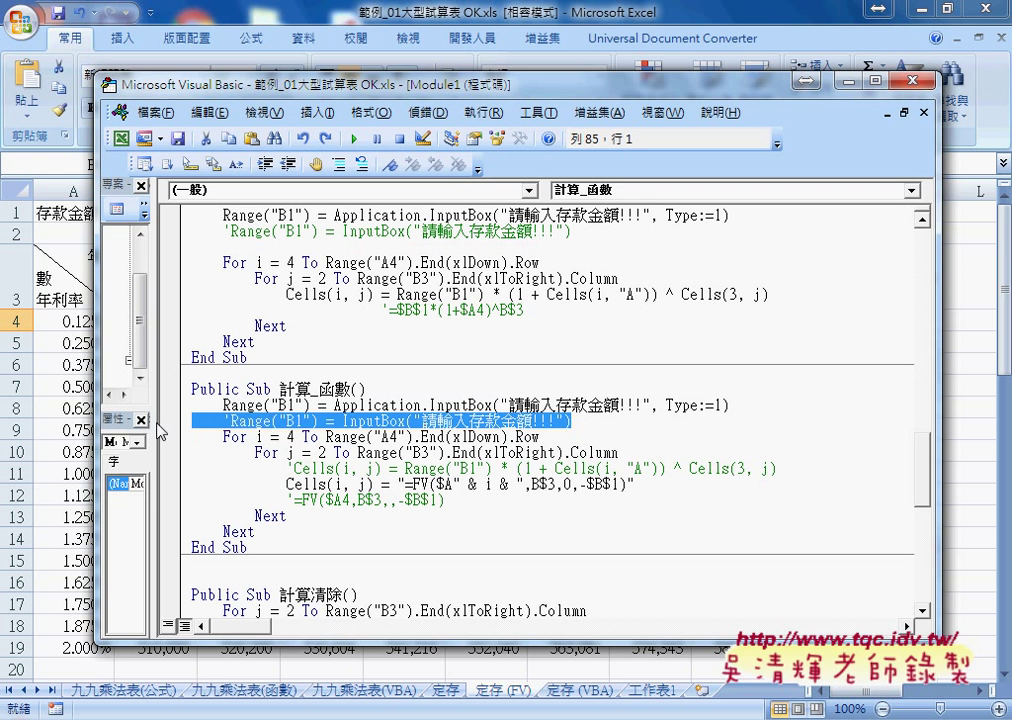
pyautogui.press('Delete')
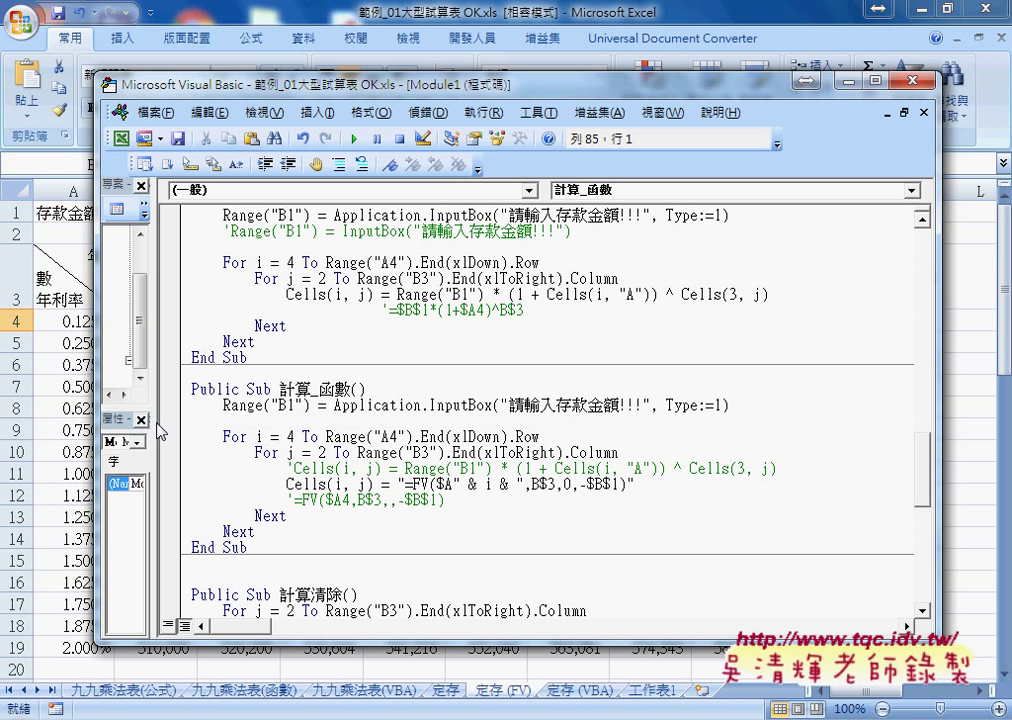
# Delete the commented Cells(i, j) = Range("B1") formula line from the loop body
pyautogui.click(311, 452)
pyautogui.click(357, 467)
pyautogui.moveTo(777, 468); pyautogui.dragTo(153, 467)
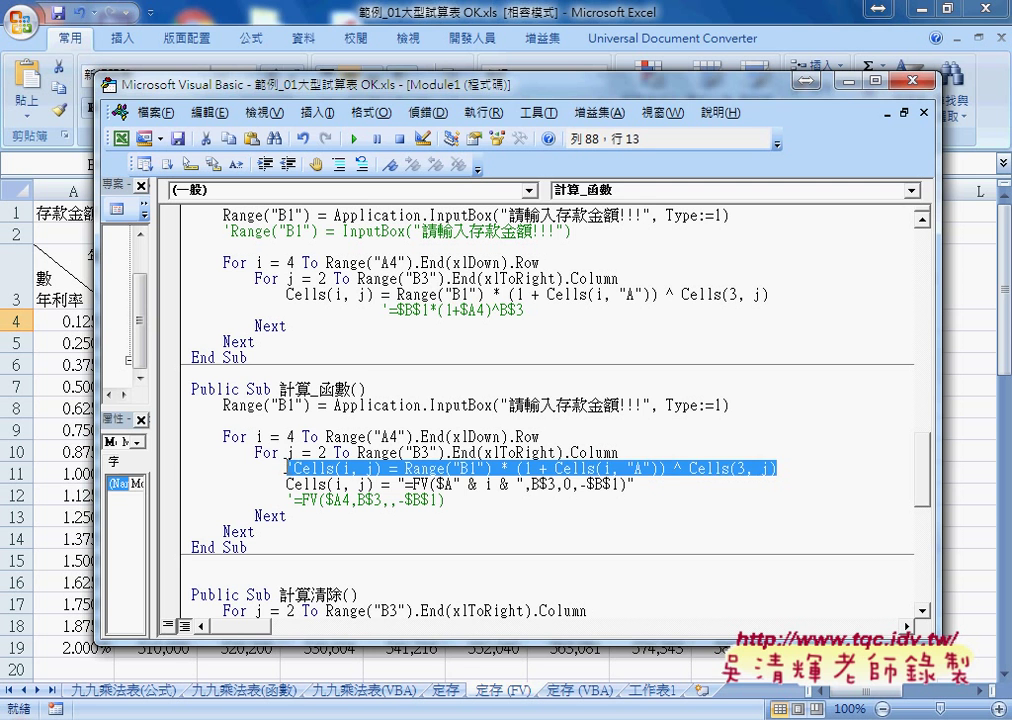
pyautogui.press('Delete')
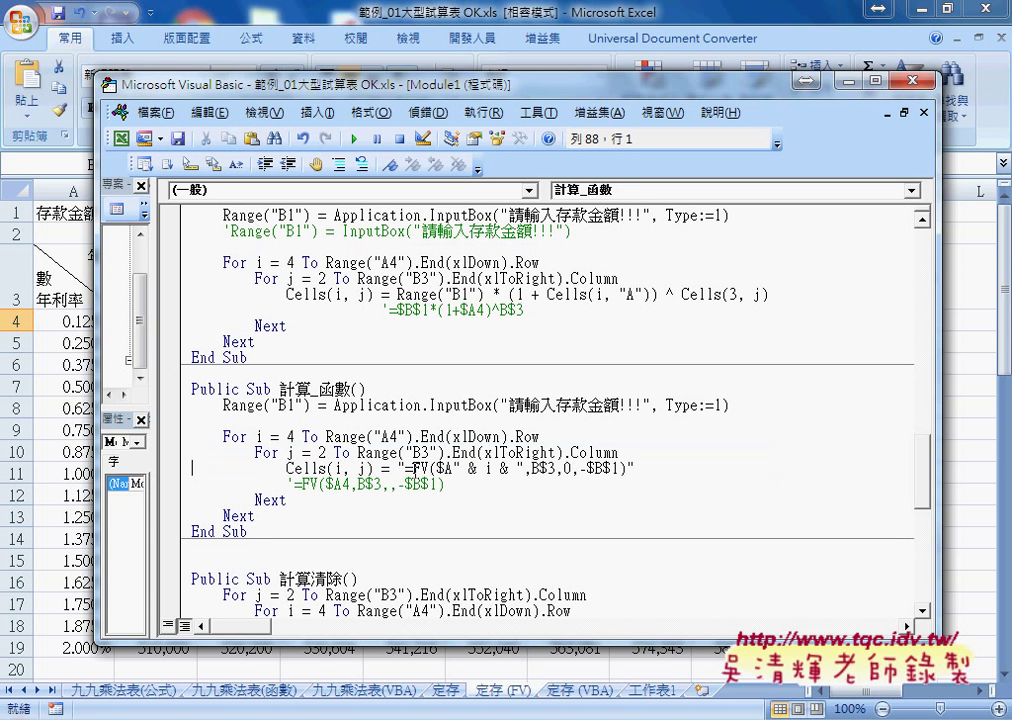
# Clear the FV text inside the quotes so the line reads Cells(i, j) = ""
pyautogui.moveTo(404, 468); pyautogui.dragTo(626, 462)
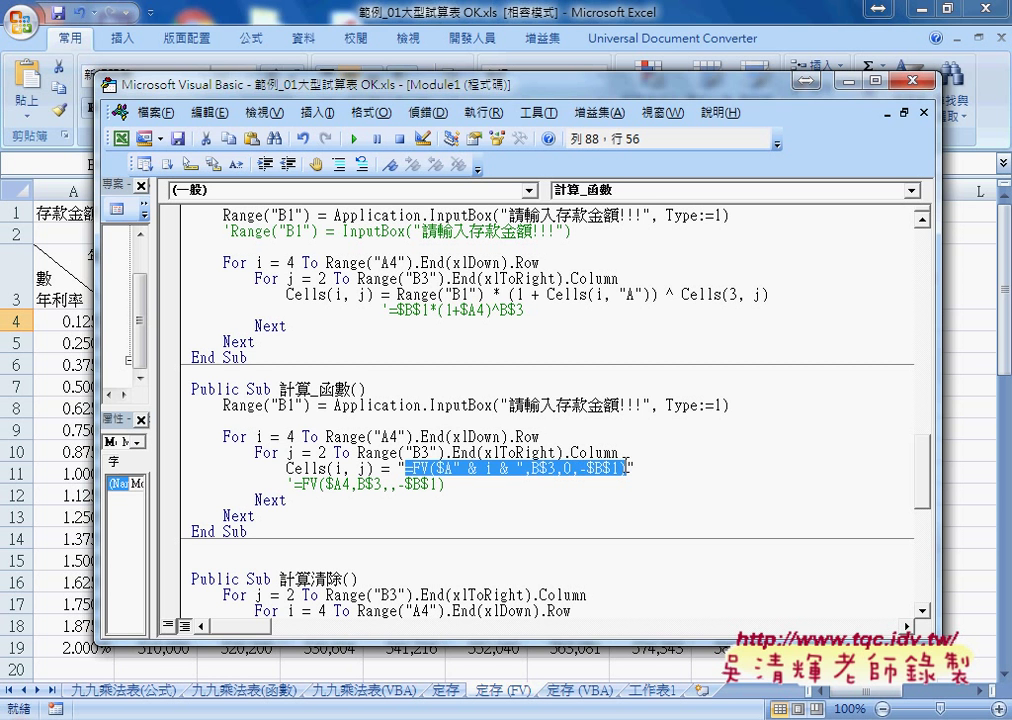
pyautogui.press('Delete')
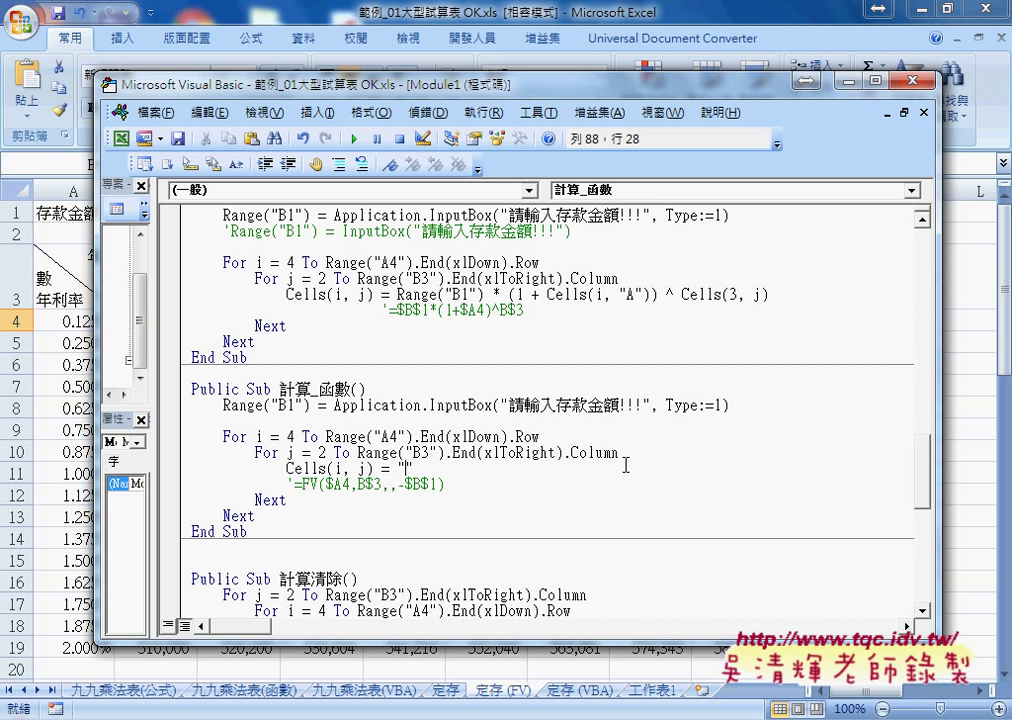
pyautogui.moveTo(444, 484); pyautogui.dragTo(295, 484)
pyautogui.hotkey('ctrl', 'c')
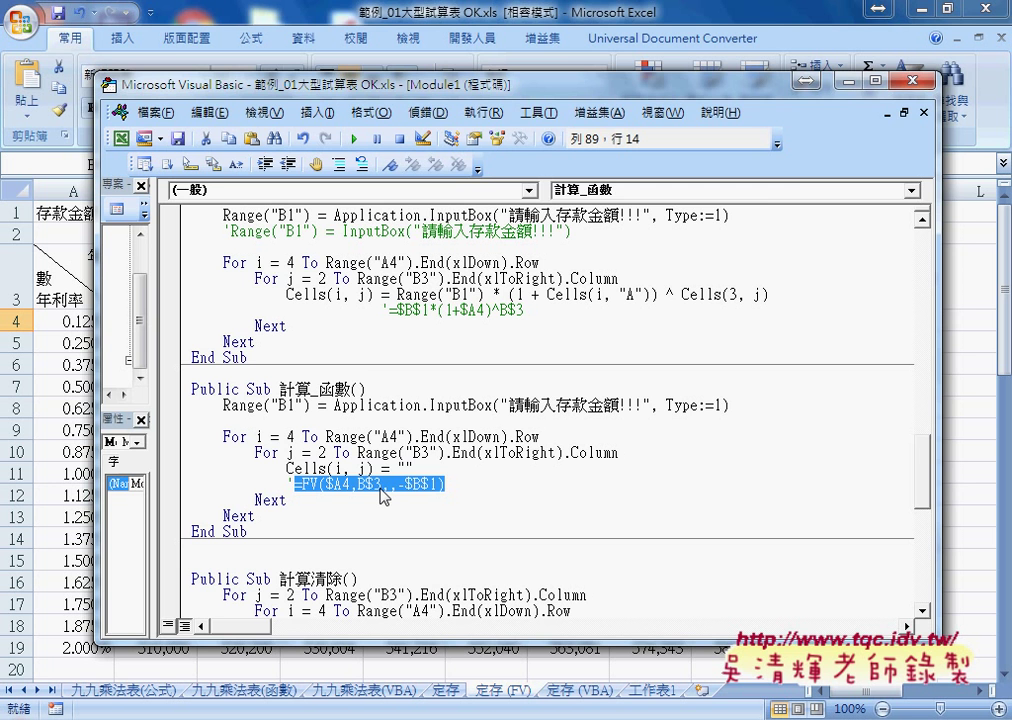
# Check cell B4's FV formula on the worksheet for comparison with the macro
pyautogui.hotkey('alt', 'F11')
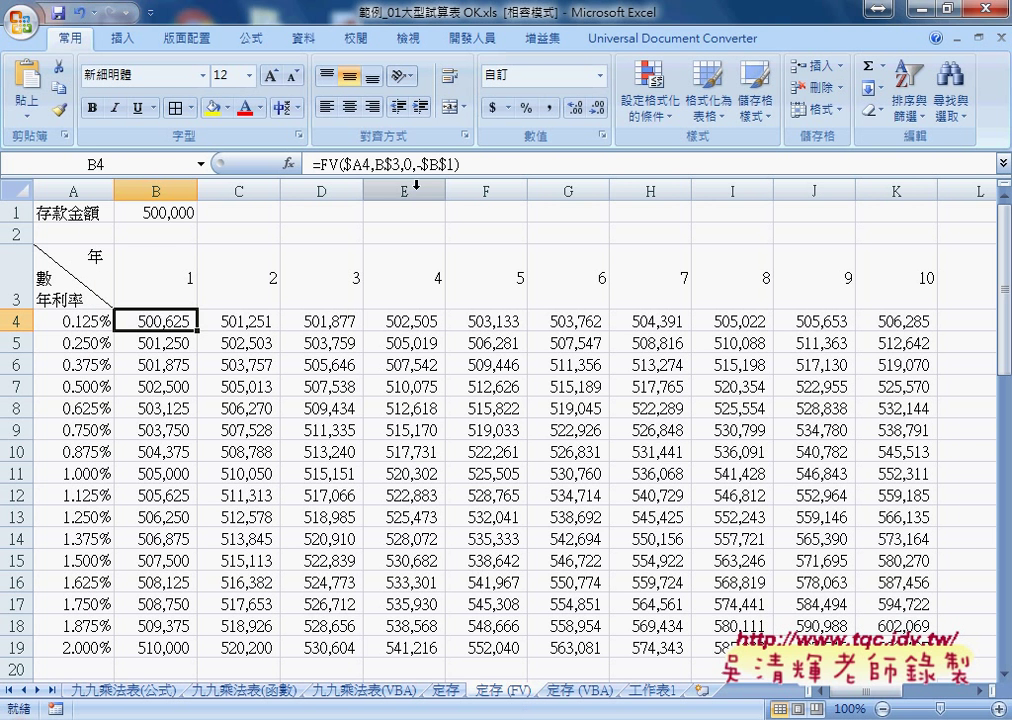
pyautogui.moveTo(460, 163); pyautogui.dragTo(313, 163)
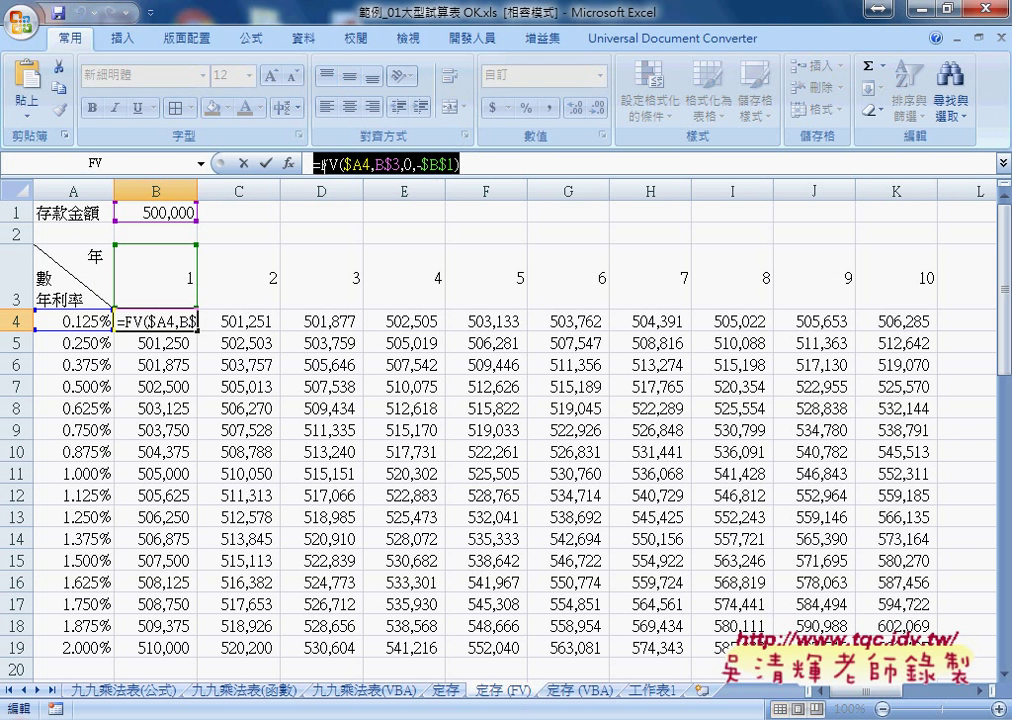
pyautogui.click(241, 166)
pyautogui.hotkey('alt', 'F11')
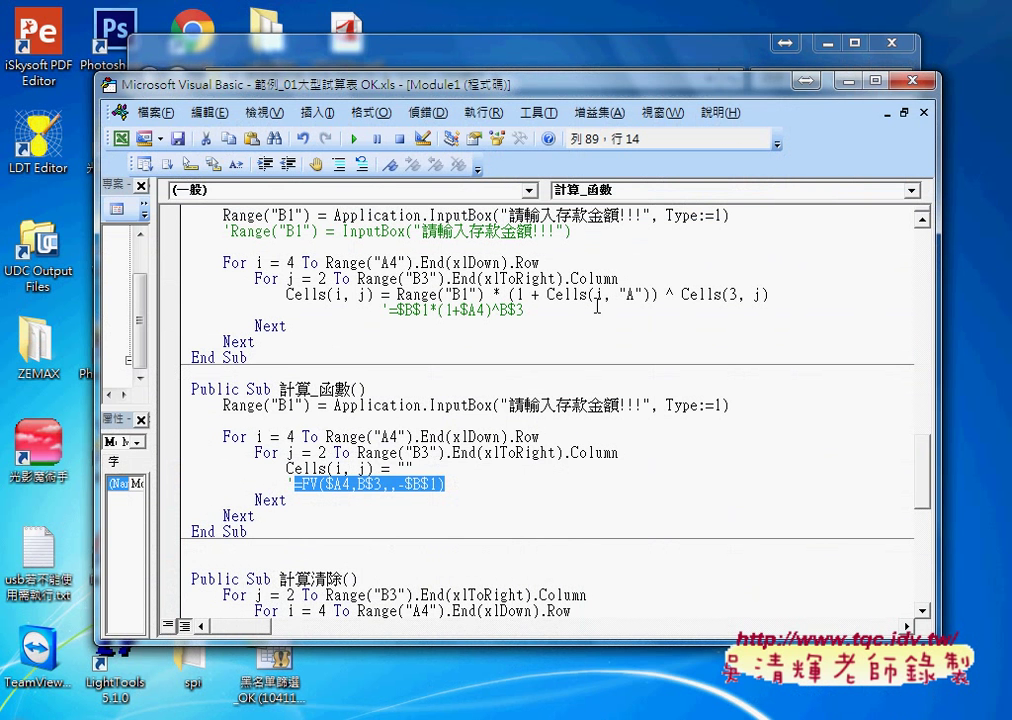
# Paste =FV($A4,B$3,,-$B$1) between the empty quotes of the Cells(i, j) assignment
pyautogui.click(397, 468)
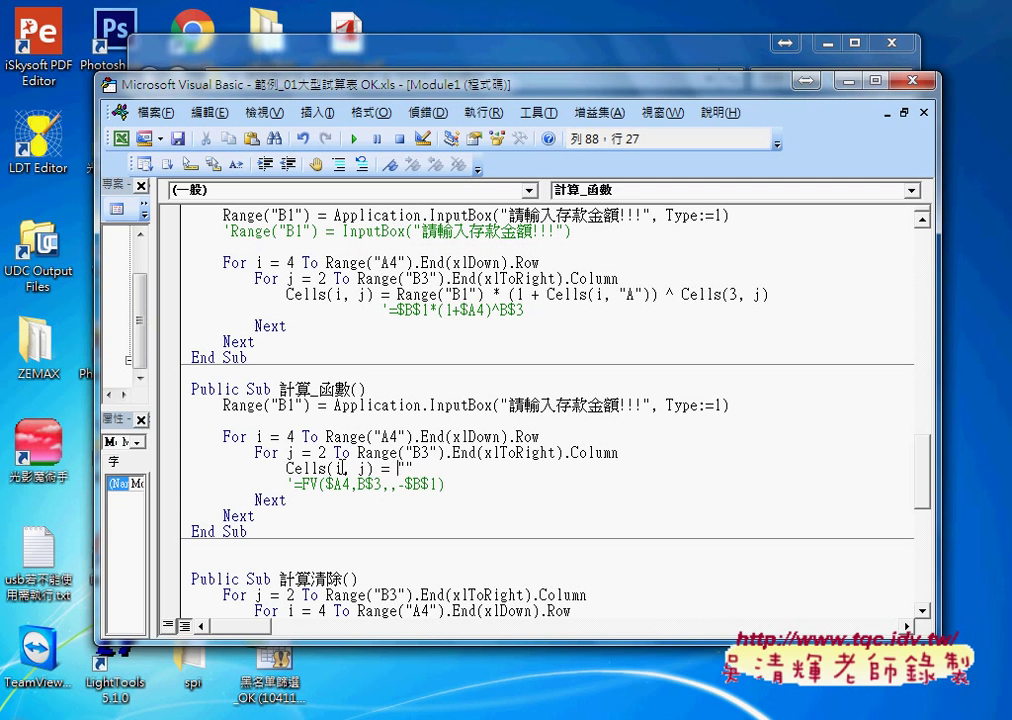
pyautogui.moveTo(287, 468); pyautogui.dragTo(400, 468)
pyautogui.click(409, 468)
pyautogui.hotkey('ctrl', 'v')
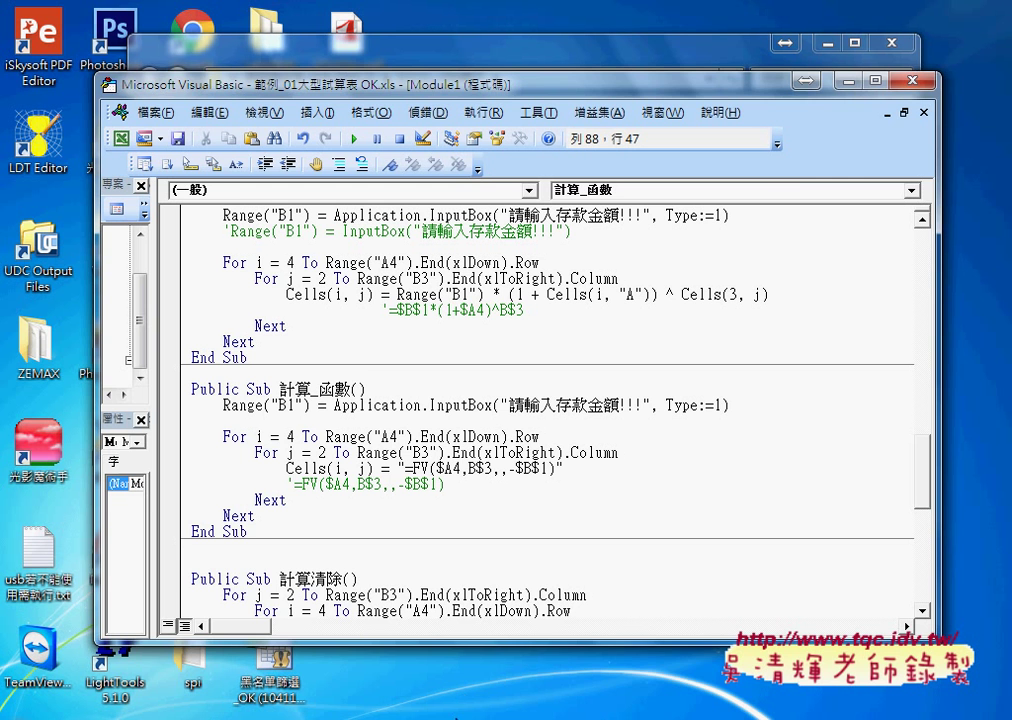
pyautogui.moveTo(481, 688)
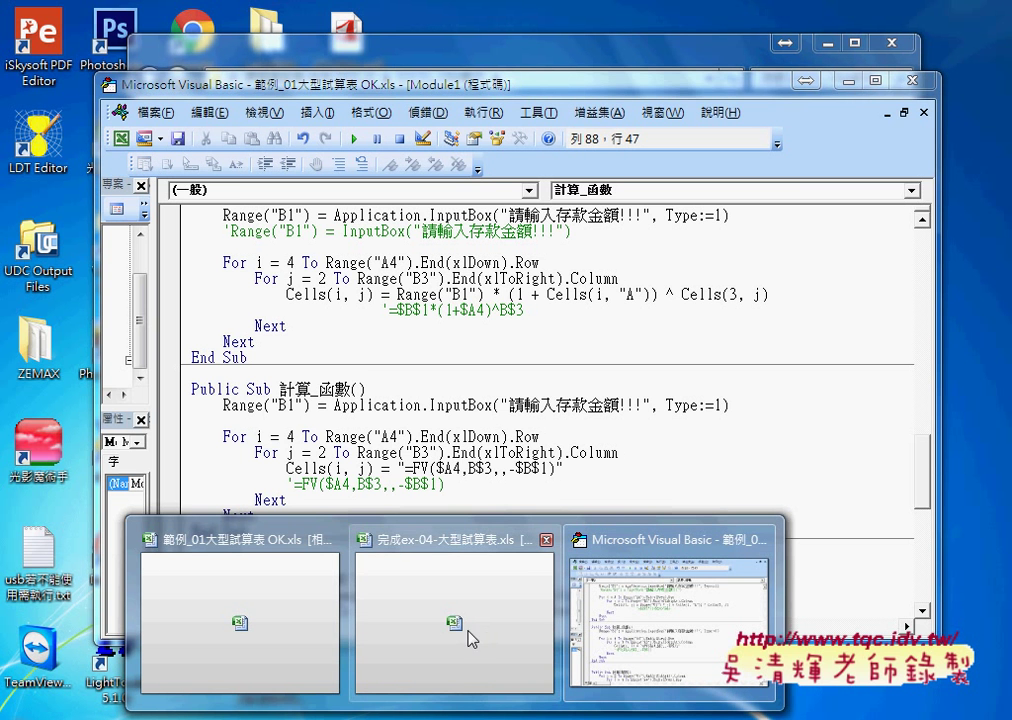
# Show the 定存 (VBA) sheet with the 計算_函數 code window moved aside to reveal the table
pyautogui.click(259, 627)
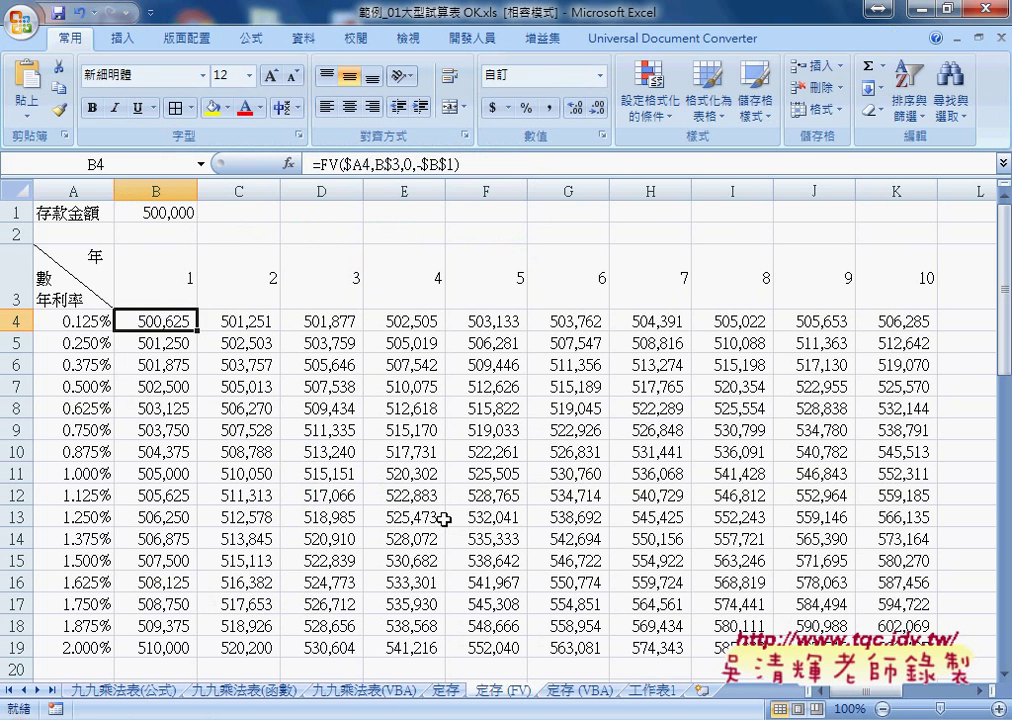
pyautogui.click(576, 692)
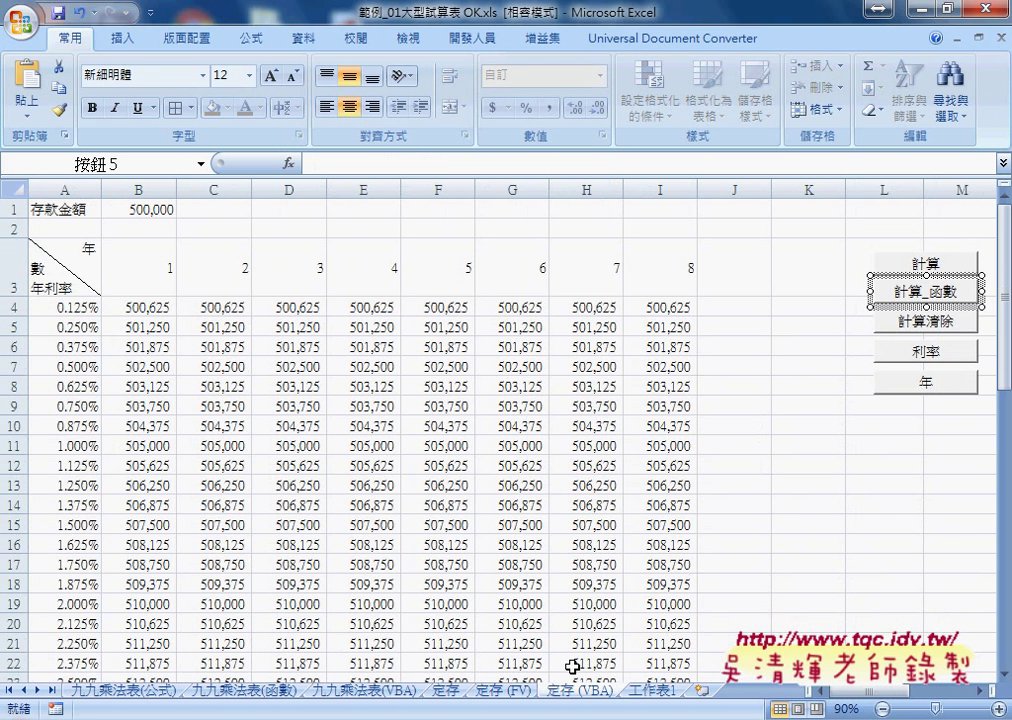
pyautogui.click(680, 605)
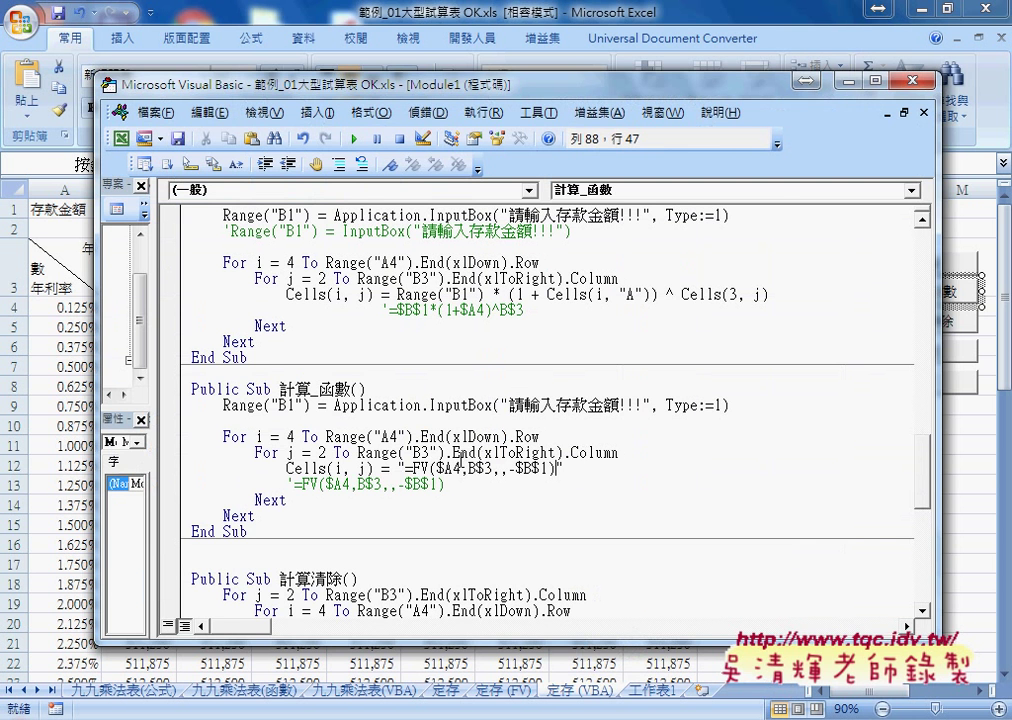
pyautogui.moveTo(362, 83); pyautogui.dragTo(530, 77)
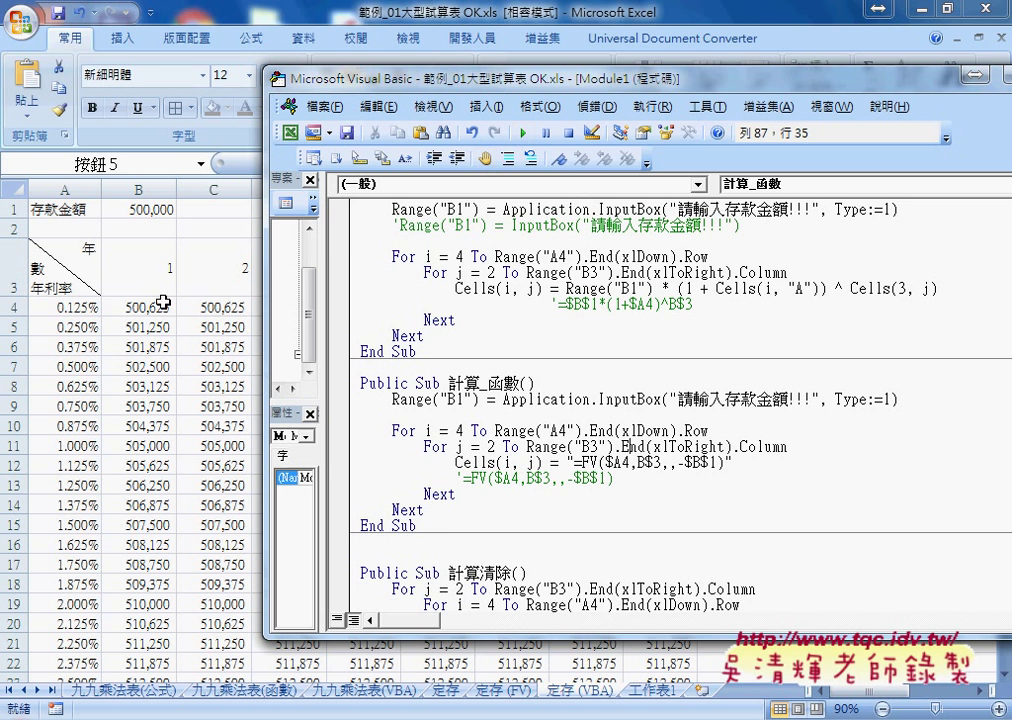
pyautogui.click(634, 473)
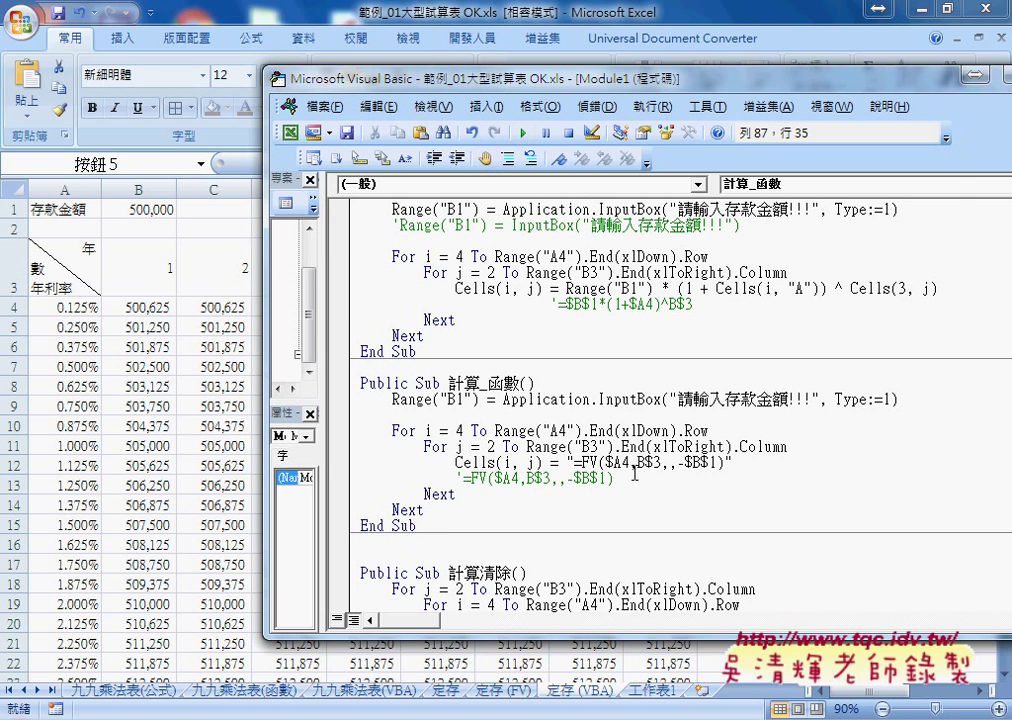
# Run 計算_函數 with a 500,000 deposit, filling every table cell with 500,625
pyautogui.click(522, 132)
pyautogui.write('5')
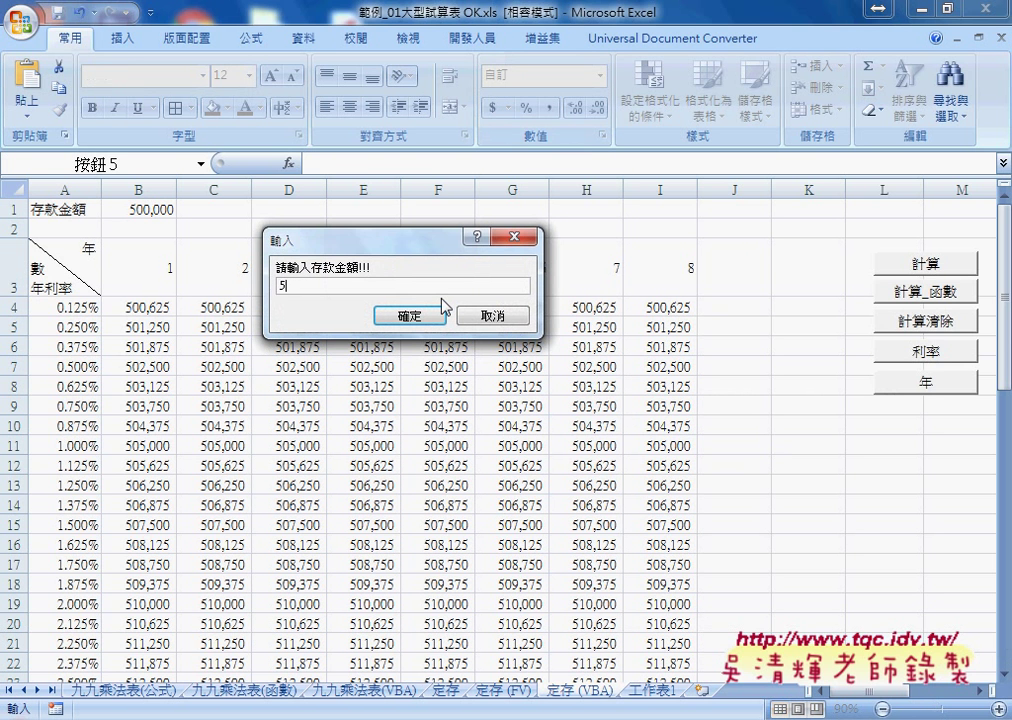
pyautogui.write('00,000')
pyautogui.click(443, 313)
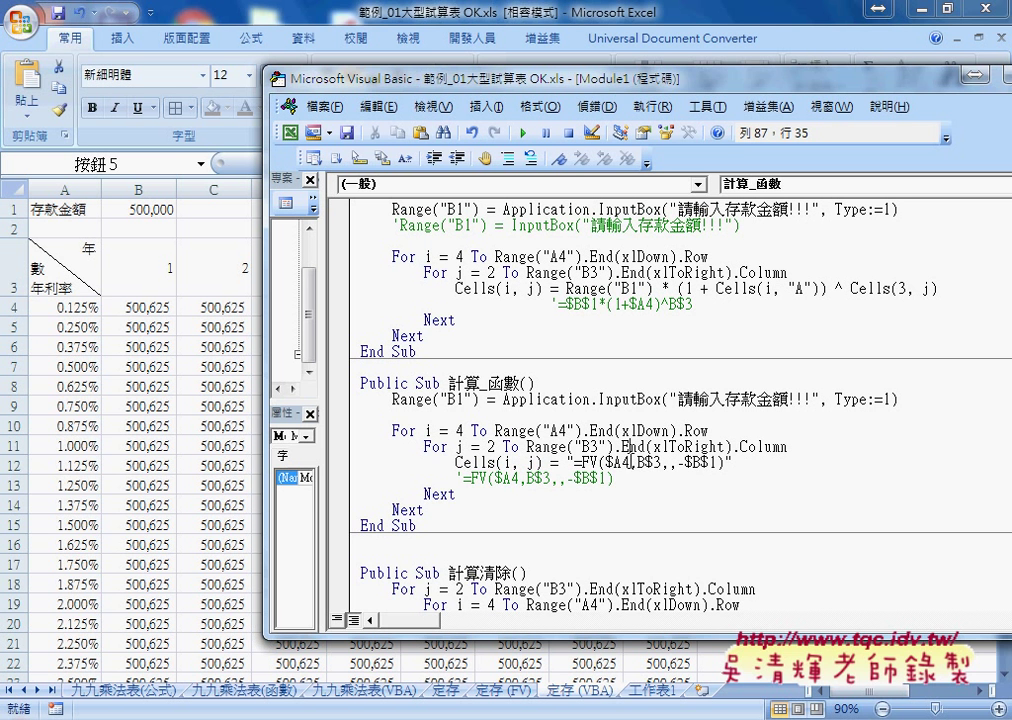
# Replace the 4 in $A4 with " & i & " so the string reads "=FV($A" & i & ",B$3,,-$B$1)"
pyautogui.doubleClick(459, 430)
pyautogui.moveTo(626, 463); pyautogui.dragTo(618, 463)
pyautogui.write('" ')
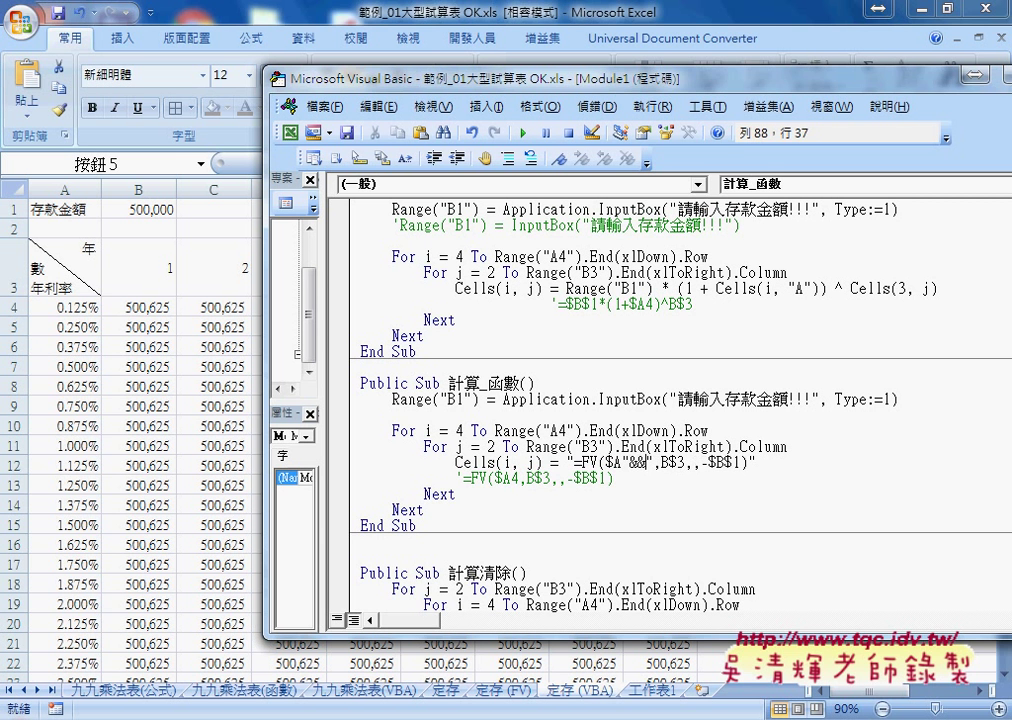
pyautogui.write('& i')
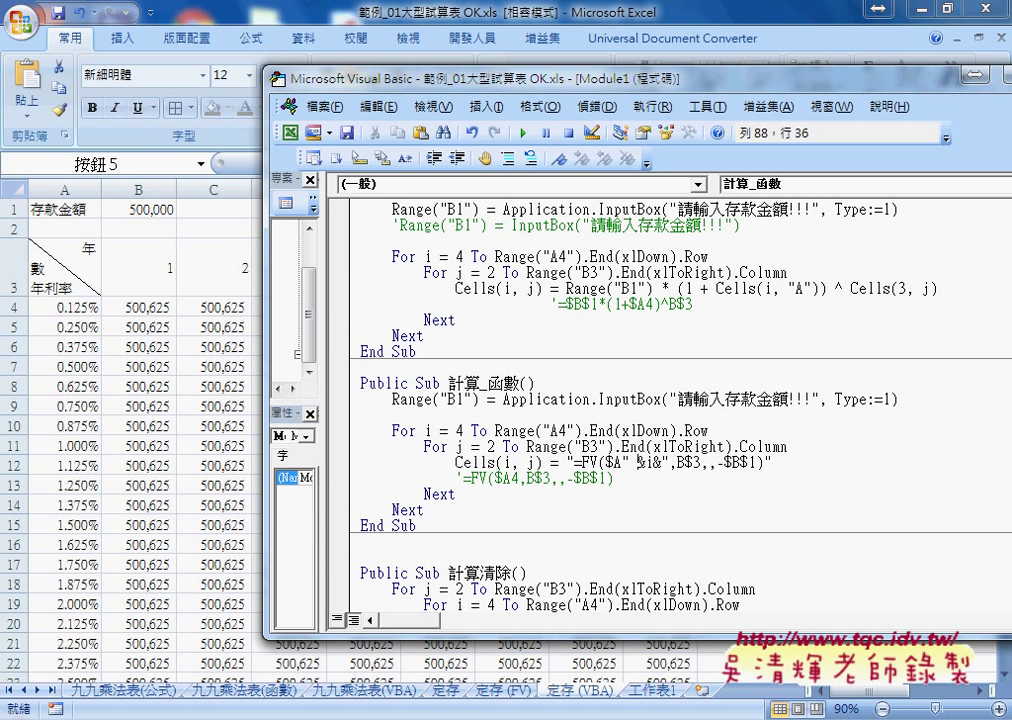
pyautogui.press('Right')
pyautogui.press('Right')
pyautogui.press('Right')
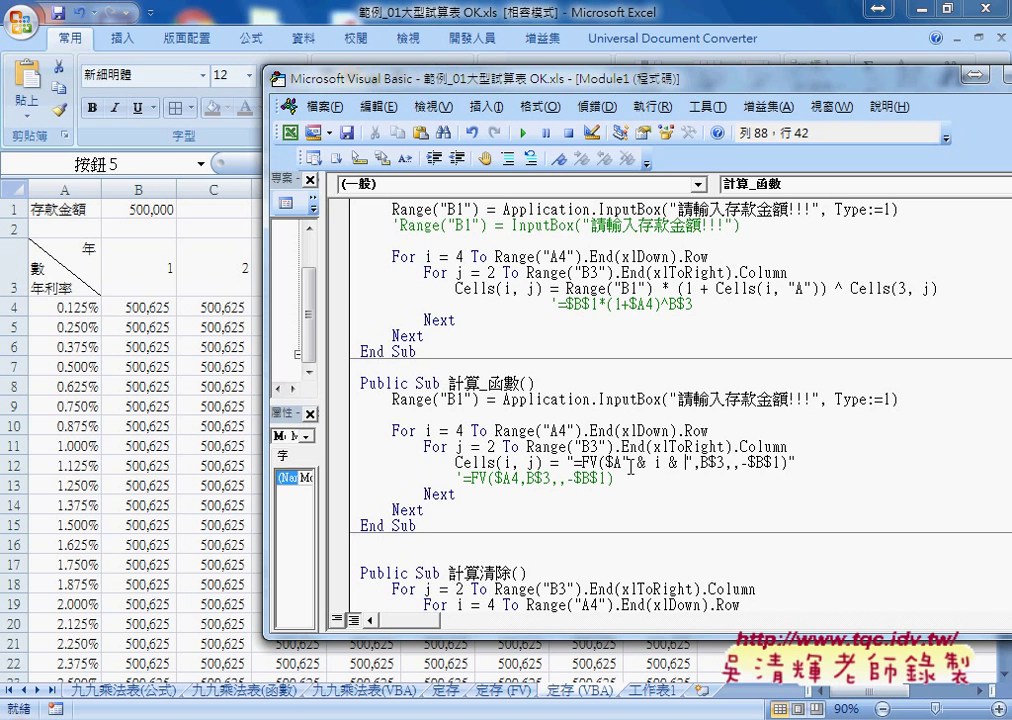
pyautogui.moveTo(621, 462); pyautogui.dragTo(691, 462)
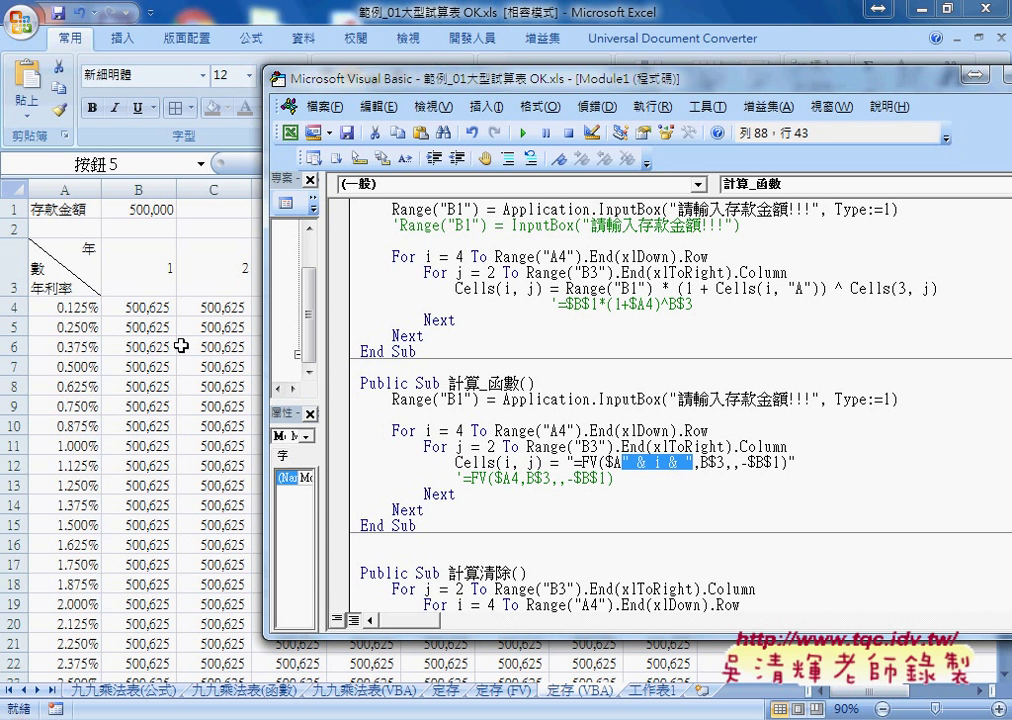
# Rerun the macro with 500000, giving rows 500,625, 501,250, 501,875 and upward
pyautogui.click(526, 140)
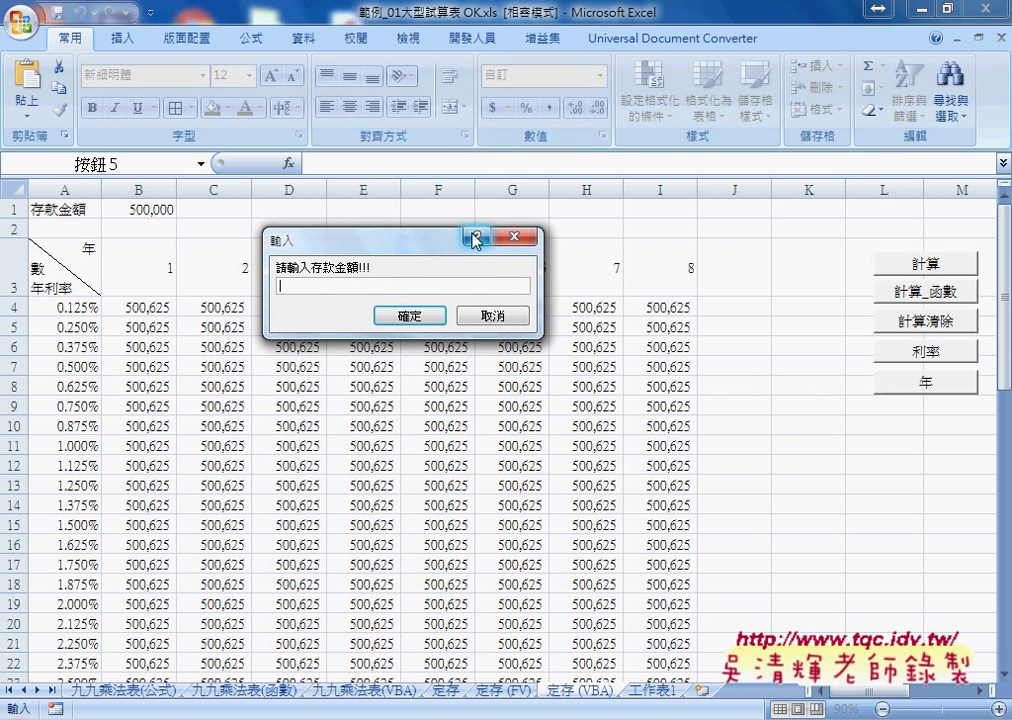
pyautogui.write('500000')
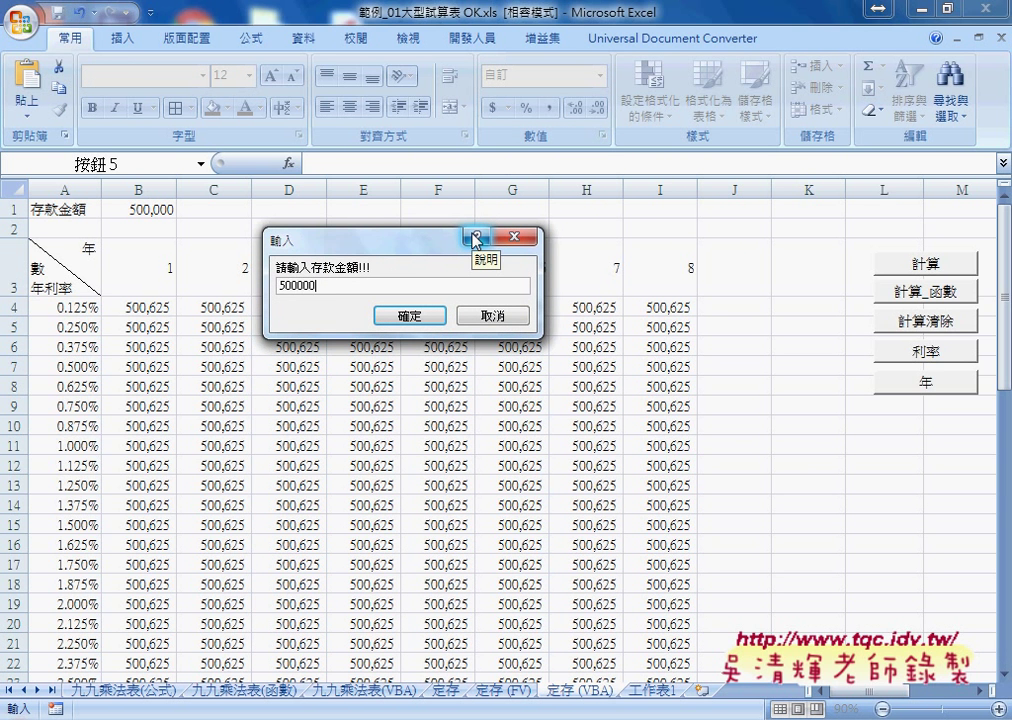
pyautogui.press('Return')
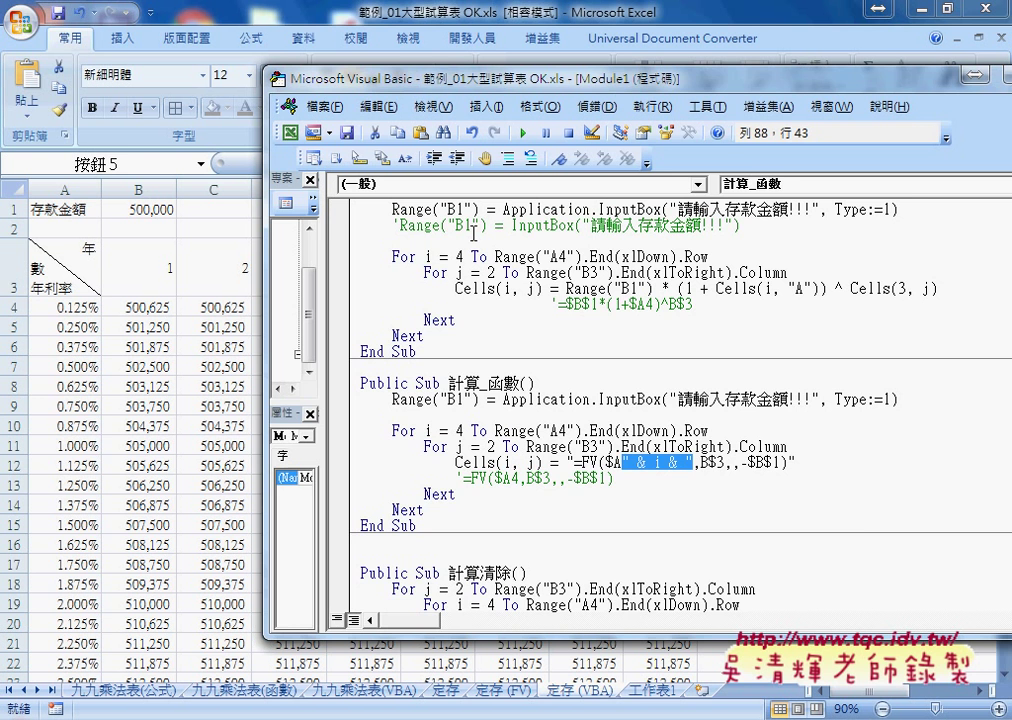
pyautogui.moveTo(266, 229); pyautogui.dragTo(365, 229)
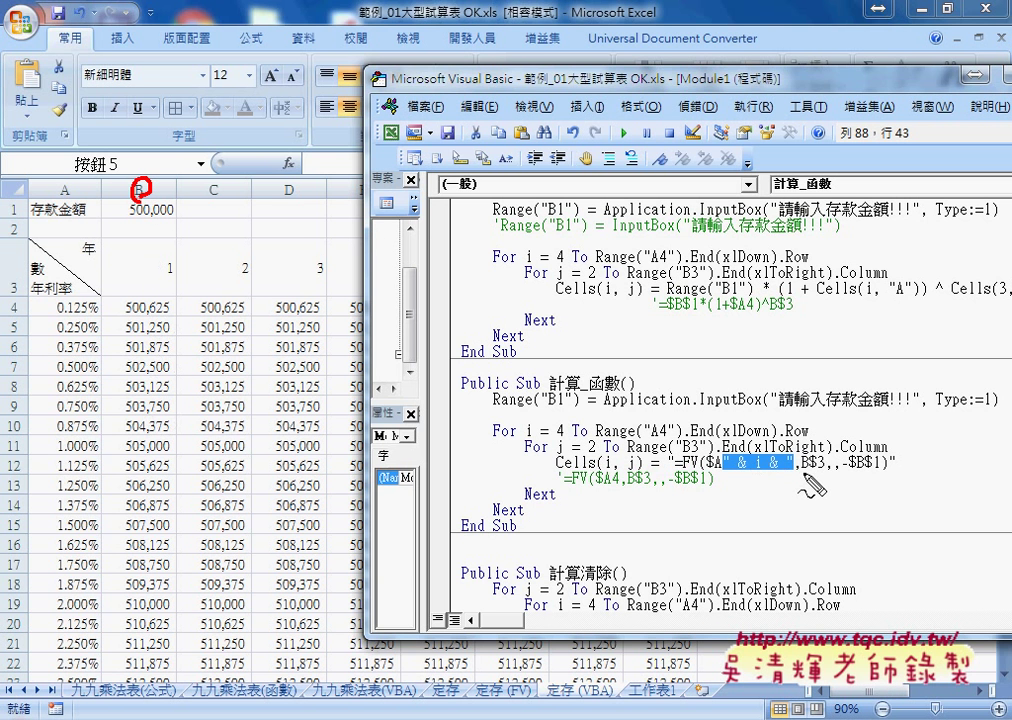
pyautogui.moveTo(800, 464); pyautogui.dragTo(812, 472)
pyautogui.moveTo(587, 466); pyautogui.dragTo(602, 462)
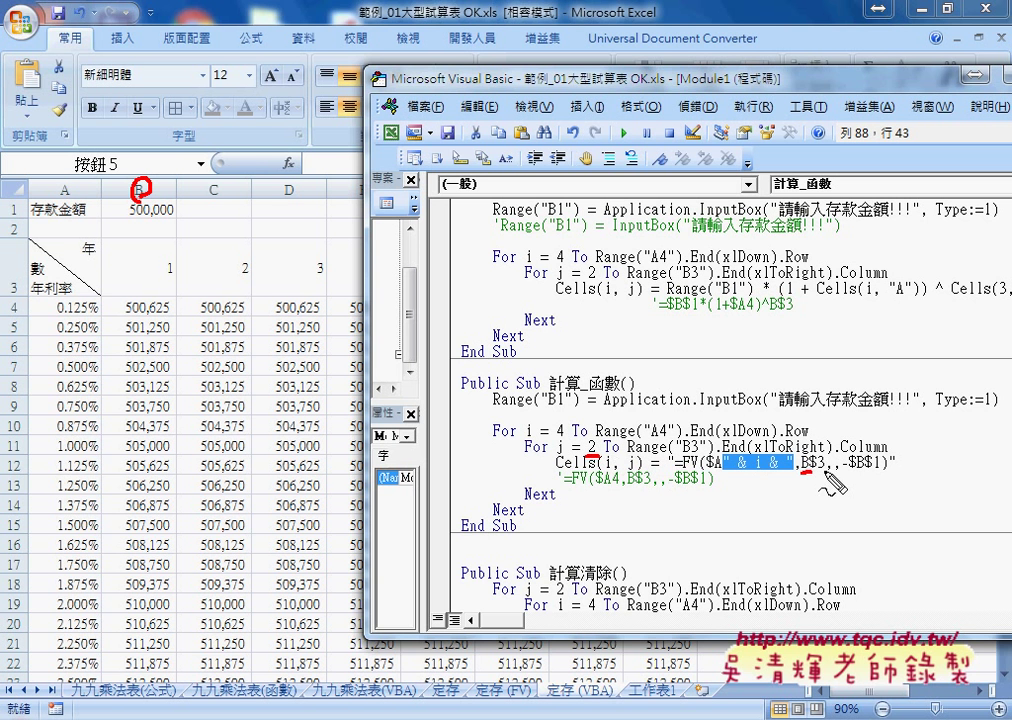
pyautogui.moveTo(801, 465); pyautogui.dragTo(810, 468)
pyautogui.moveTo(800, 465)
pyautogui.mouseDown()
pyautogui.moveTo(812, 463)
pyautogui.moveTo(812, 480)
pyautogui.mouseUp()
# Add x = Mid("ABCDEFGHIJKL", j, 1) on a new line inside the For j loop
pyautogui.press('Escape')
pyautogui.click(912, 448)
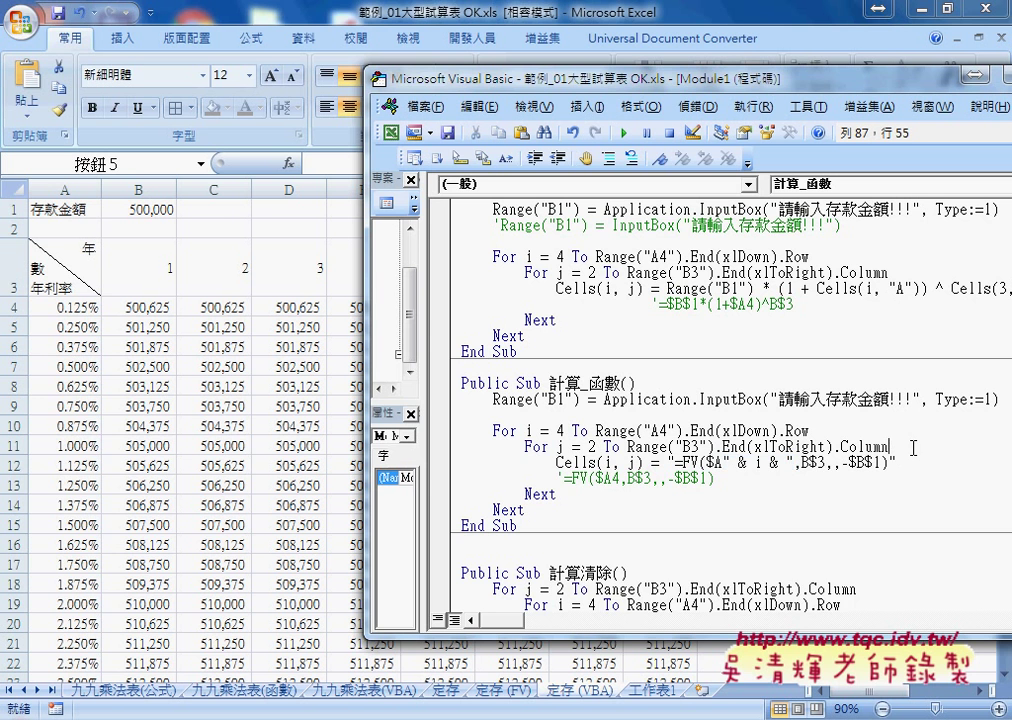
pyautogui.press('Return')
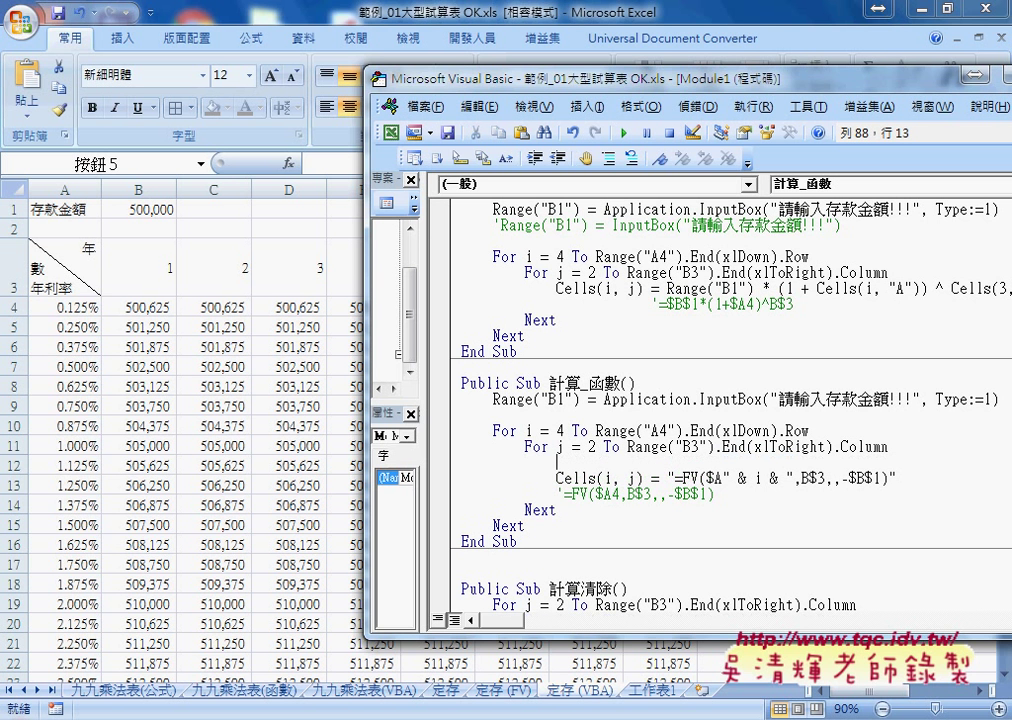
pyautogui.write('x')
pyautogui.write('=')
pyautogui.write('m')
pyautogui.write('id')
pyautogui.write('(')
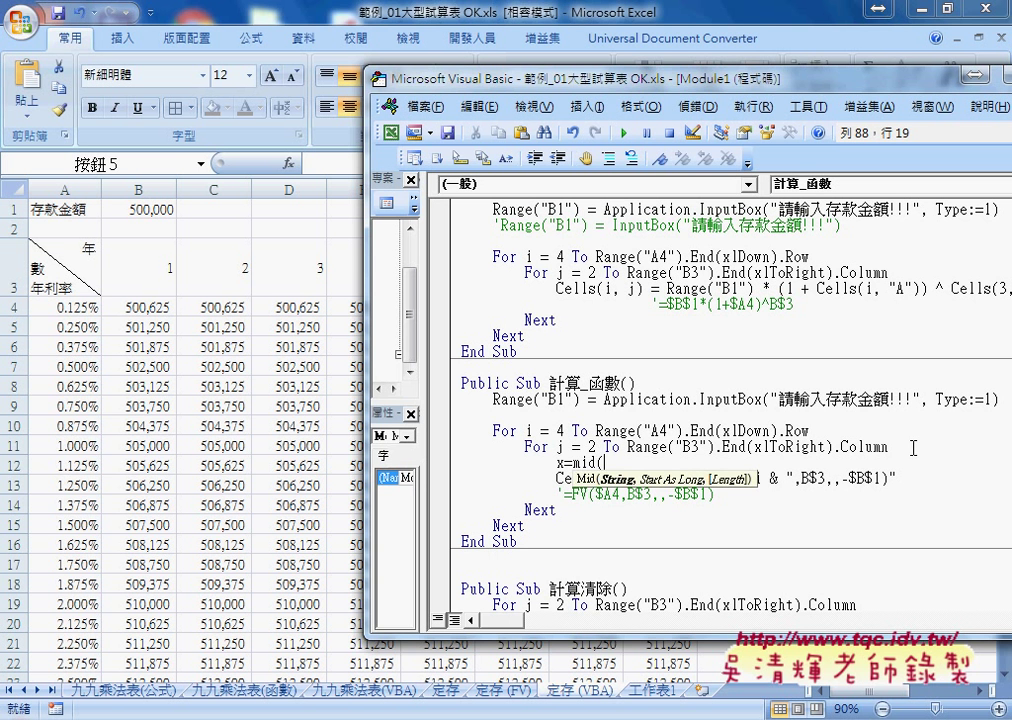
pyautogui.write('""')
pyautogui.press('Left')
pyautogui.write('A')
pyautogui.write('BC')
pyautogui.write('D')
pyautogui.moveTo(797, 86)
pyautogui.mouseDown()
pyautogui.moveTo(757, 396)
pyautogui.moveTo(668, 35)
pyautogui.mouseUp()
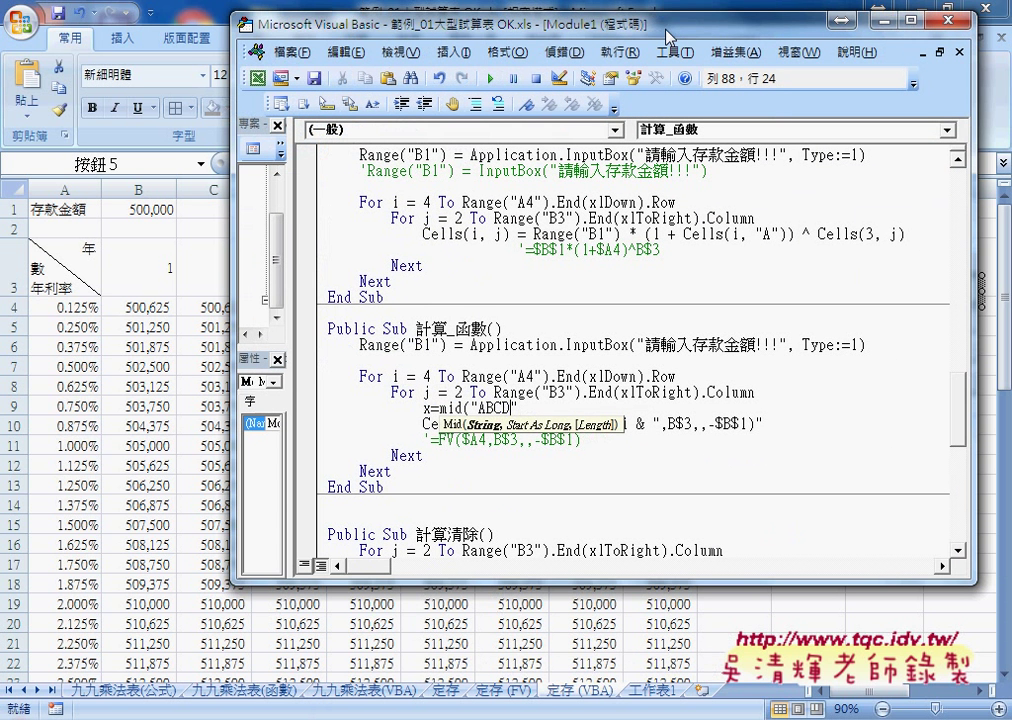
pyautogui.write('E')
pyautogui.write('FG')
pyautogui.write('HI')
pyautogui.write('JK')
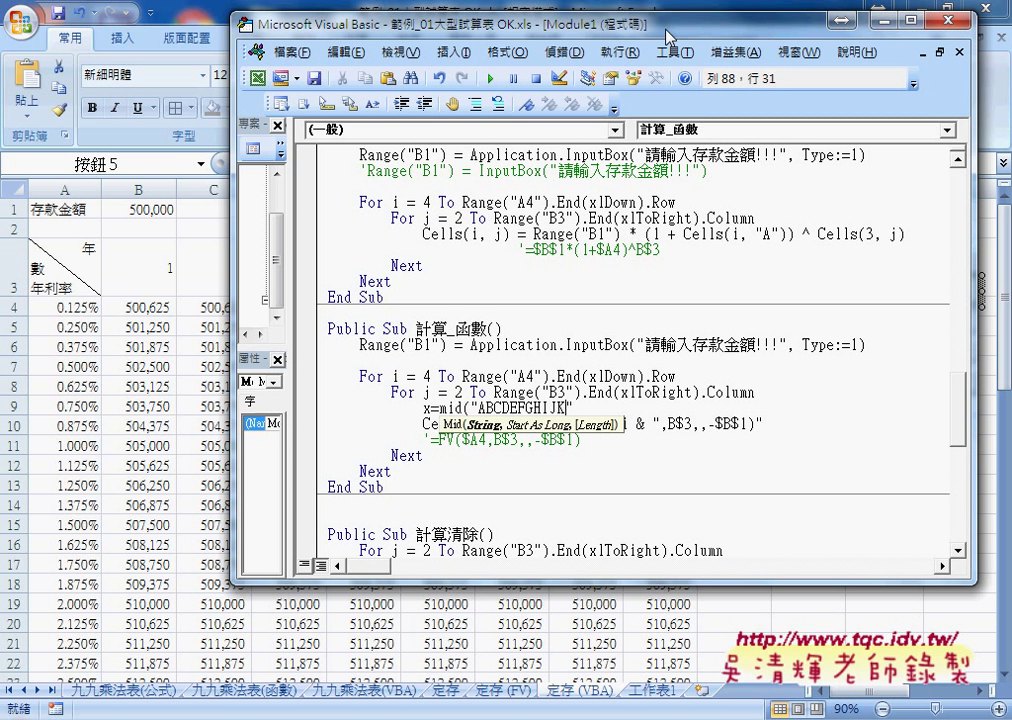
pyautogui.write('L')
pyautogui.write('"')
pyautogui.press('Return')
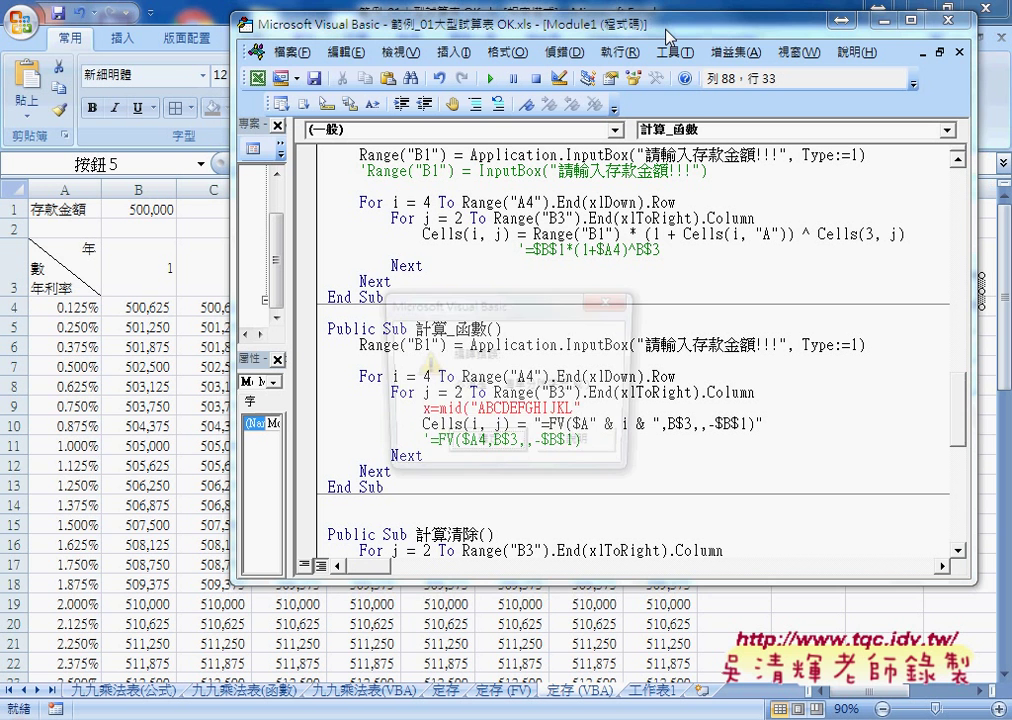
pyautogui.press('Return')
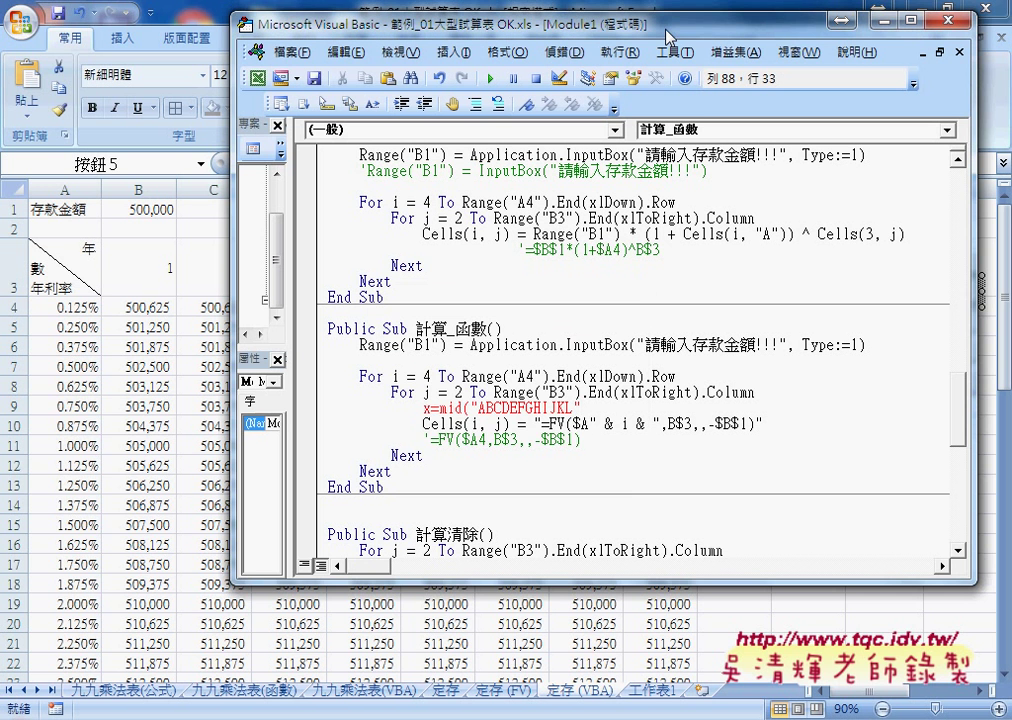
pyautogui.write(',')
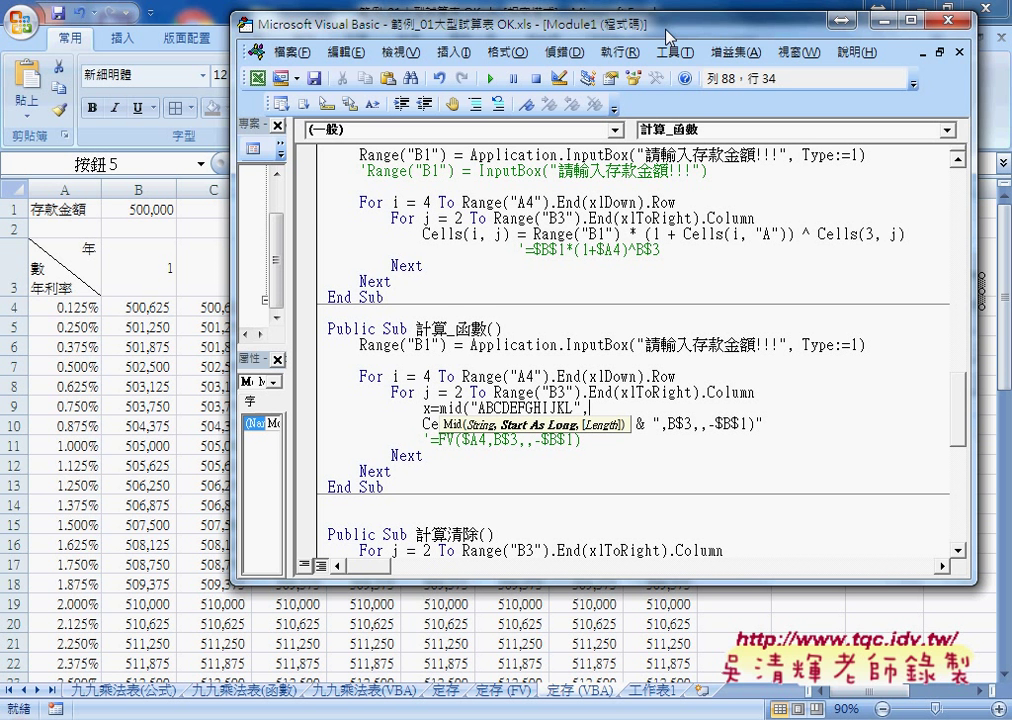
pyautogui.write('j')
pyautogui.write(',')
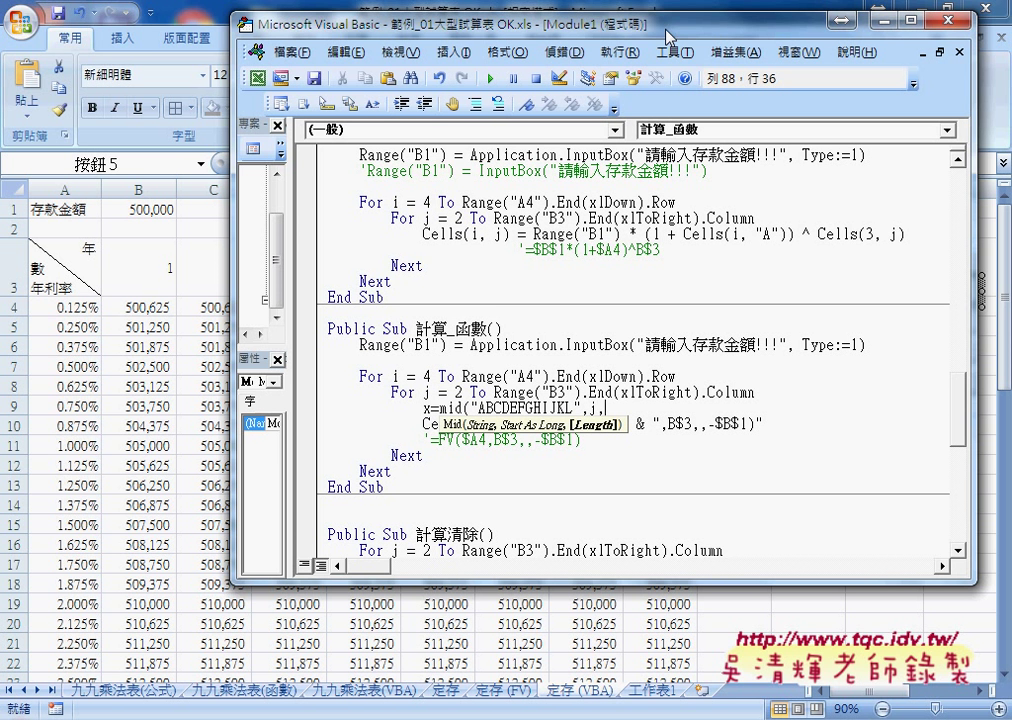
pyautogui.write('1')
pyautogui.write(')')
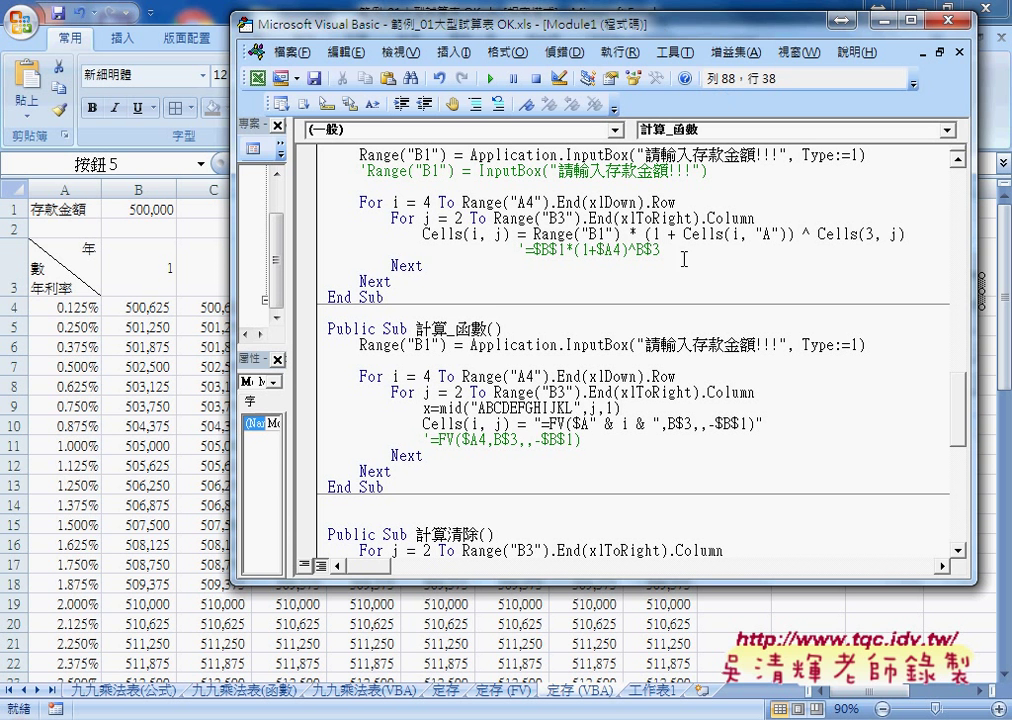
pyautogui.click(668, 424)
# Replace the B in ,B$3 with " & x & ", giving "=FV($A" & i & "," & x & "$3,,-$B$1)"
pyautogui.moveTo(668, 424); pyautogui.dragTo(677, 424)
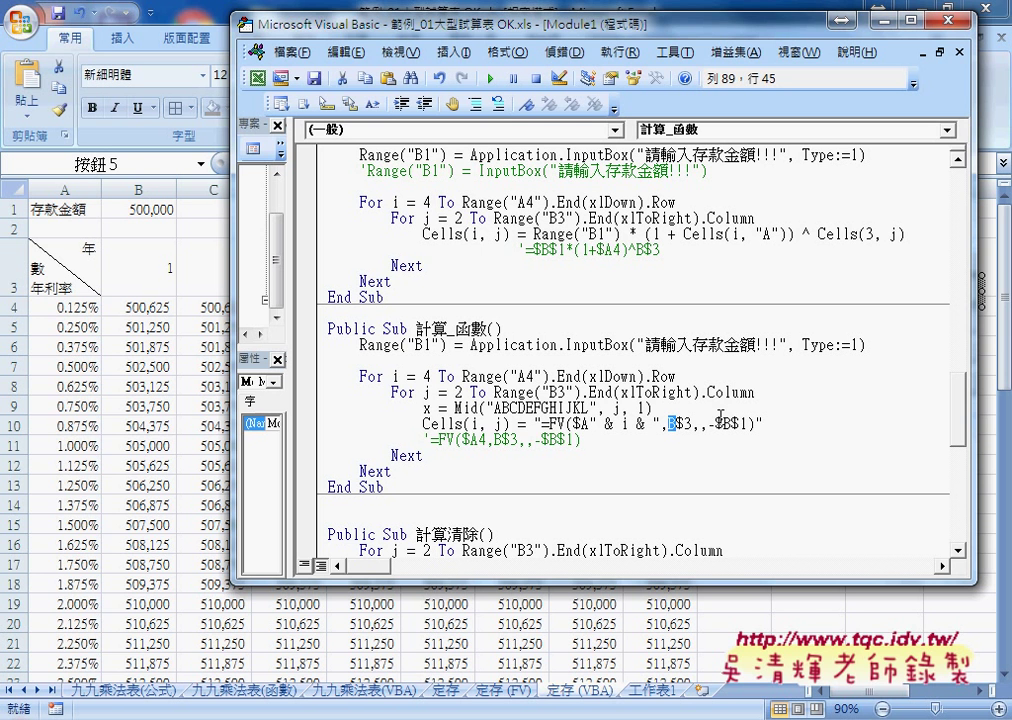
pyautogui.write('"')
pyautogui.press('BackSpace')
pyautogui.press('BackSpace')
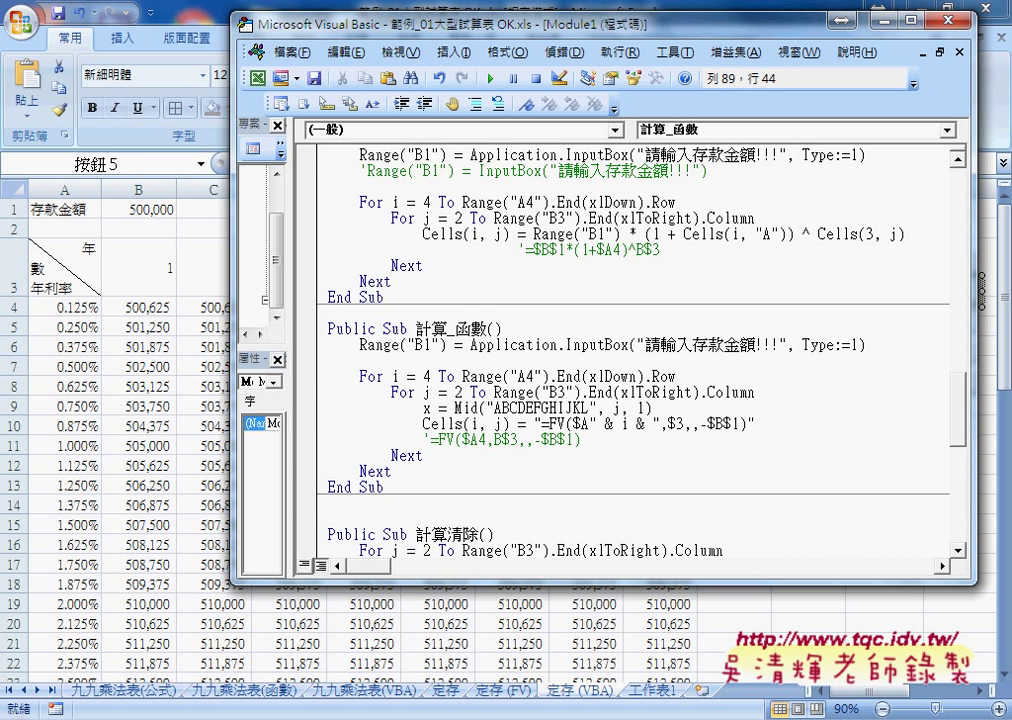
pyautogui.write('B')
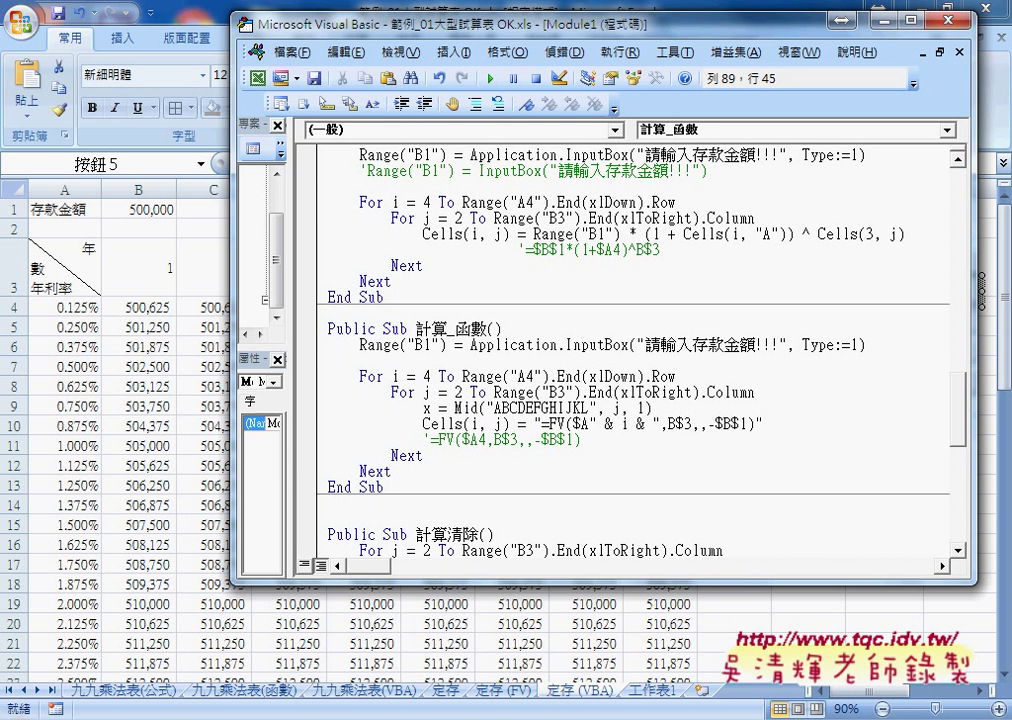
pyautogui.hotkey('shift', 'Left')
pyautogui.write('"')
pyautogui.write('"')
pyautogui.press('Left')
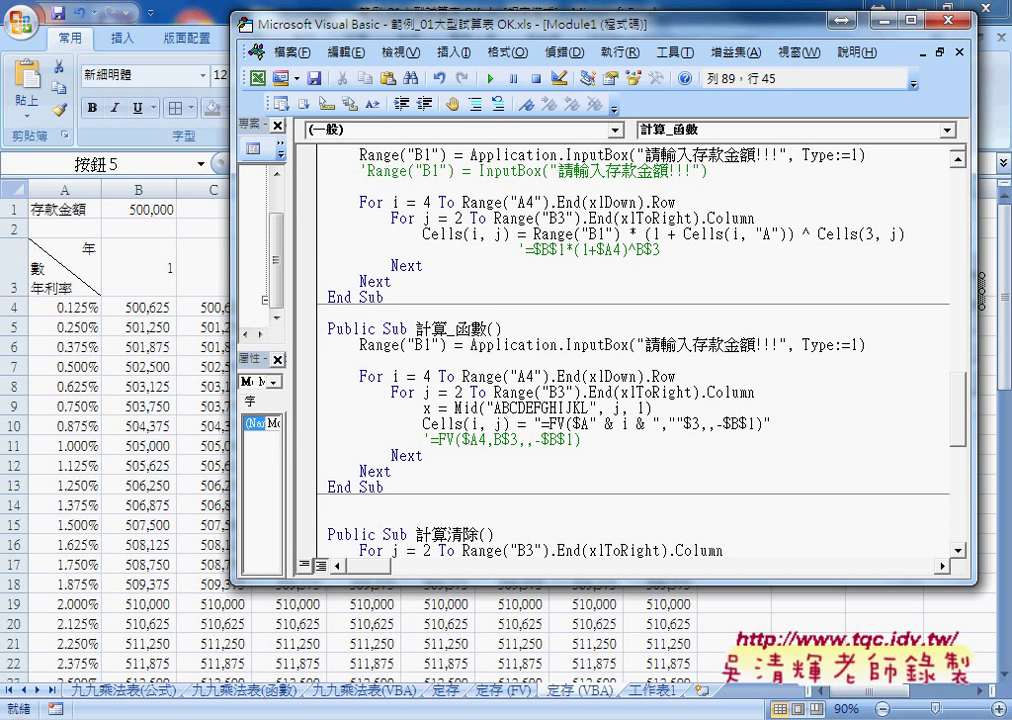
pyautogui.write('& ","')
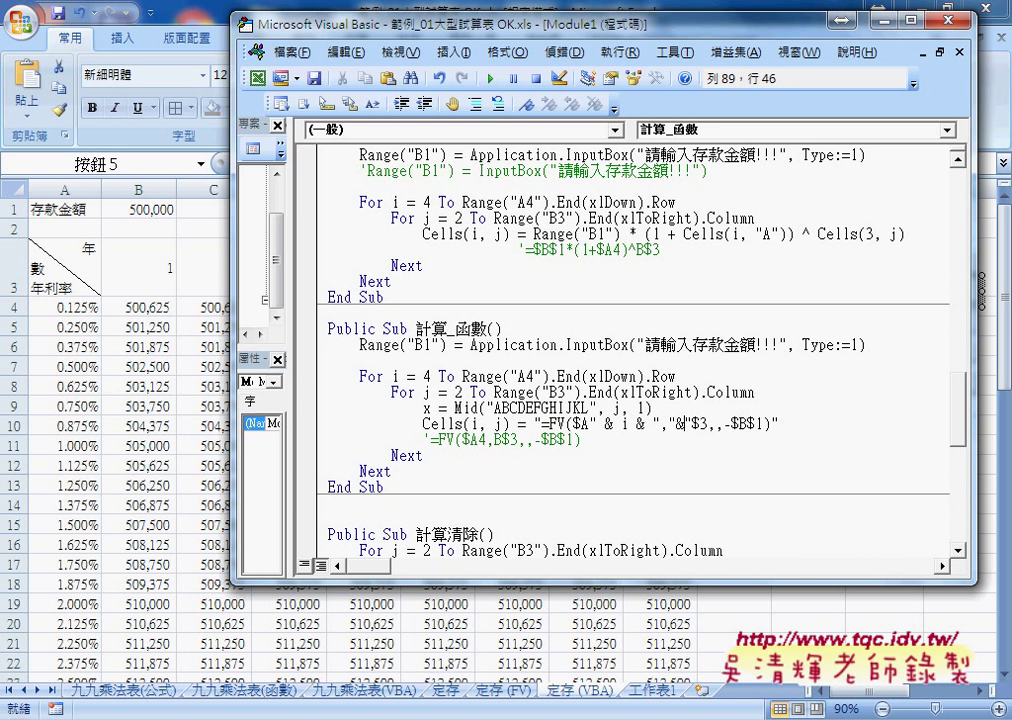
pyautogui.write('&')
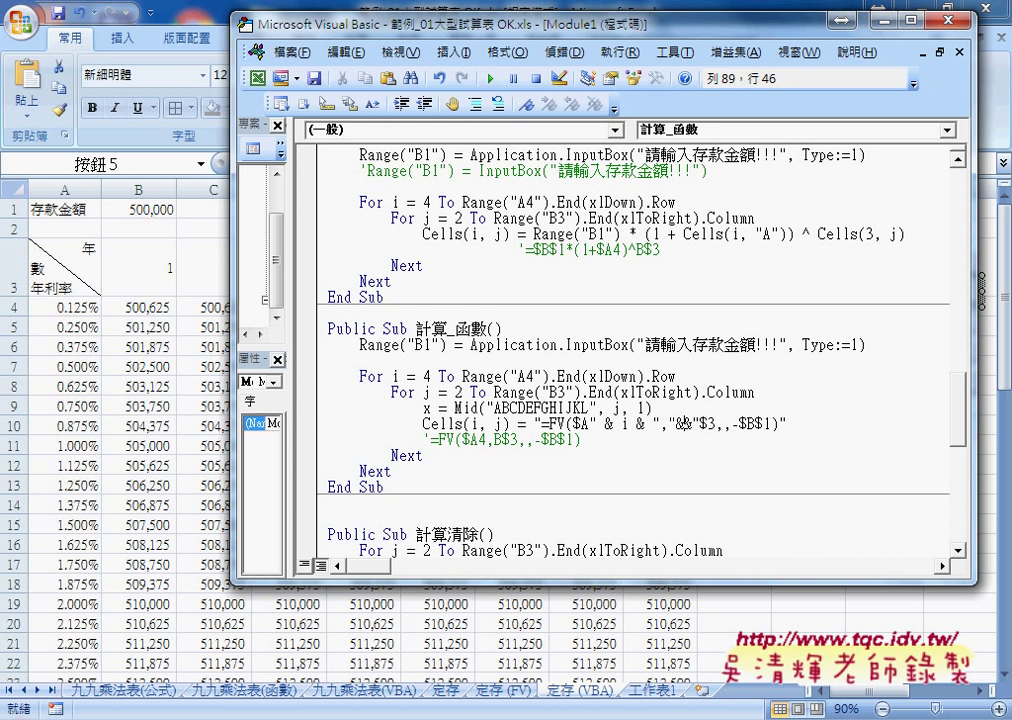
pyautogui.write('x')
pyautogui.press('Left')
pyautogui.press('Left')
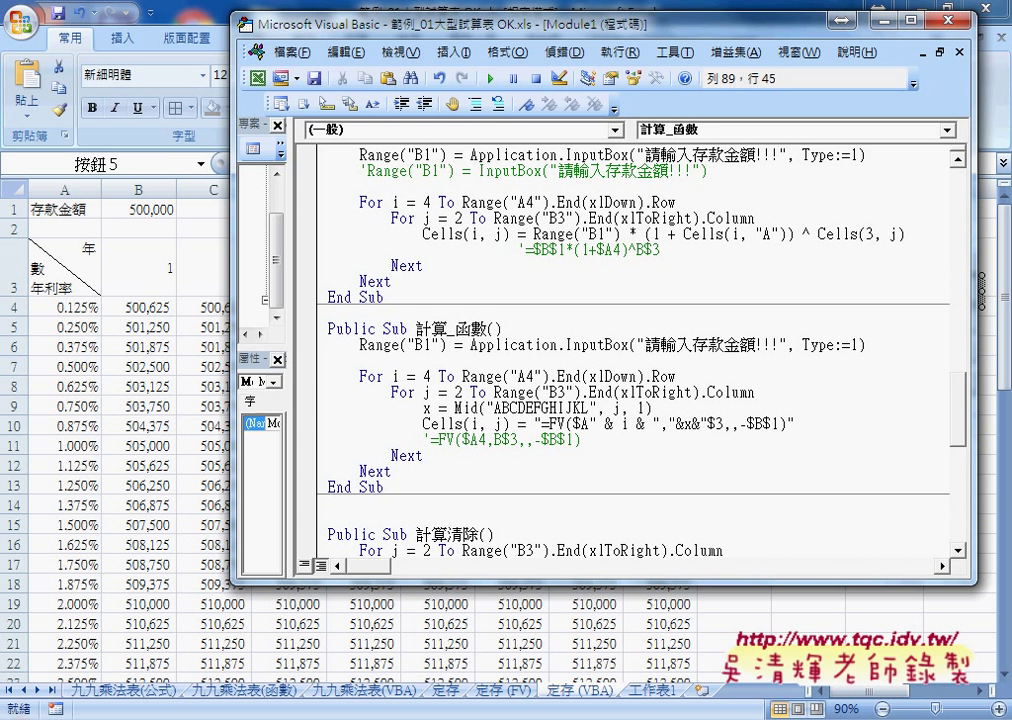
pyautogui.press('Right')
pyautogui.press('Right')
pyautogui.press('Right')
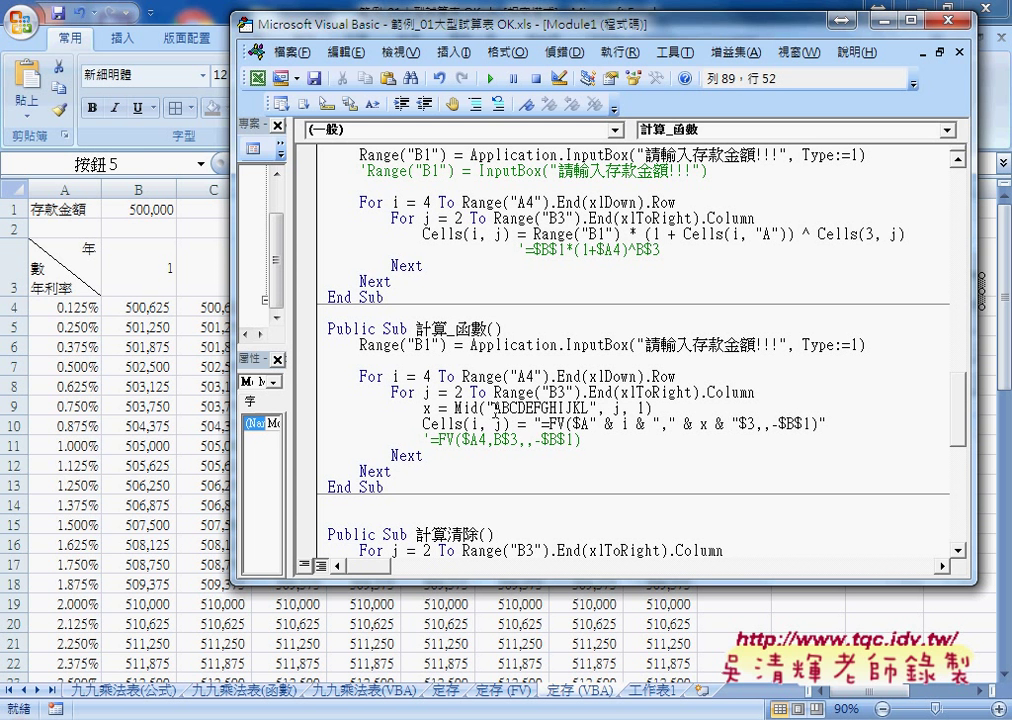
pyautogui.doubleClick(620, 408)
pyautogui.click(506, 408)
pyautogui.doubleClick(427, 408)
pyautogui.doubleClick(616, 408)
pyautogui.click(508, 408)
pyautogui.hotkey('shift', 'Right')
pyautogui.doubleClick(641, 408)
pyautogui.doubleClick(427, 408)
pyautogui.doubleClick(617, 408)
pyautogui.write('i')
pyautogui.write('j')
pyautogui.moveTo(740, 425); pyautogui.dragTo(680, 430)
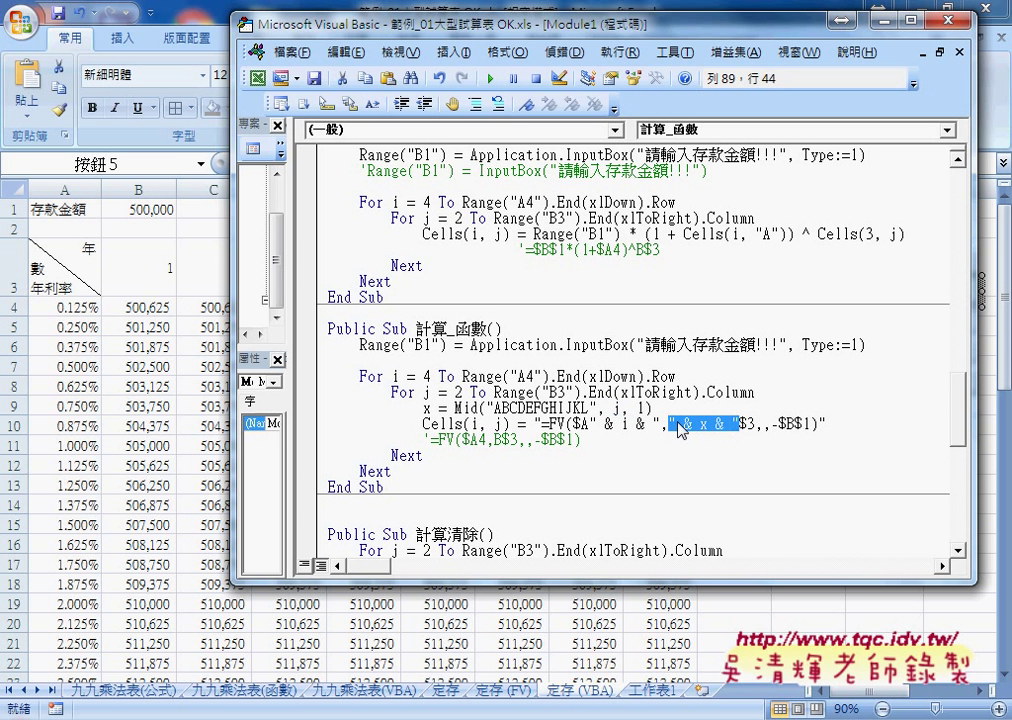
pyautogui.write('B')
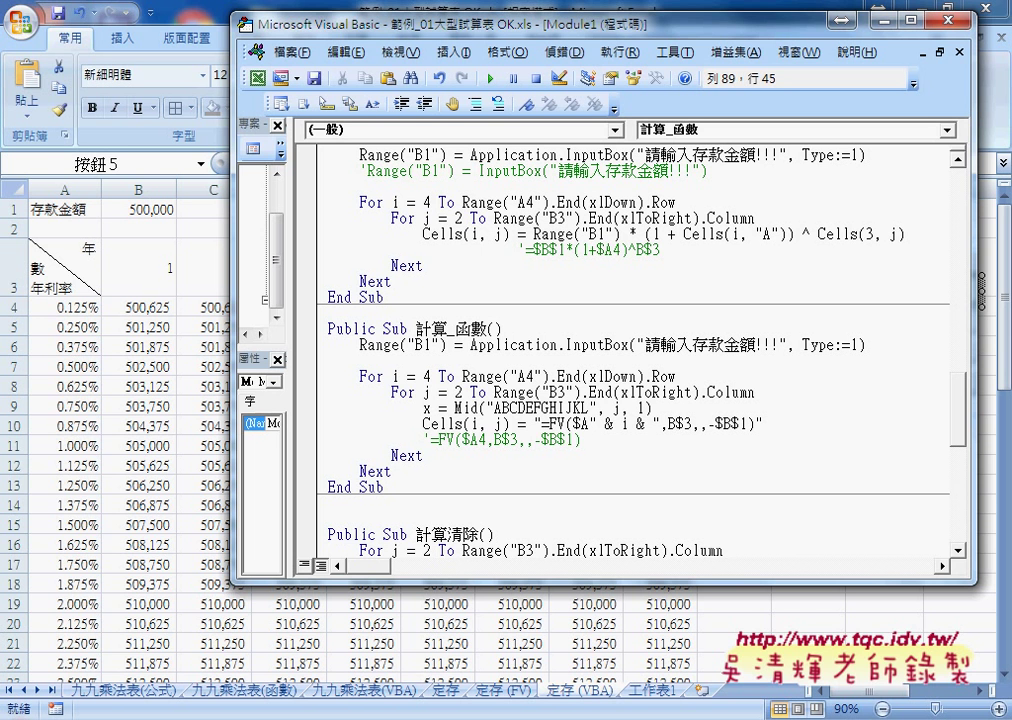
pyautogui.hotkey('shift', 'Left')
pyautogui.write('"')
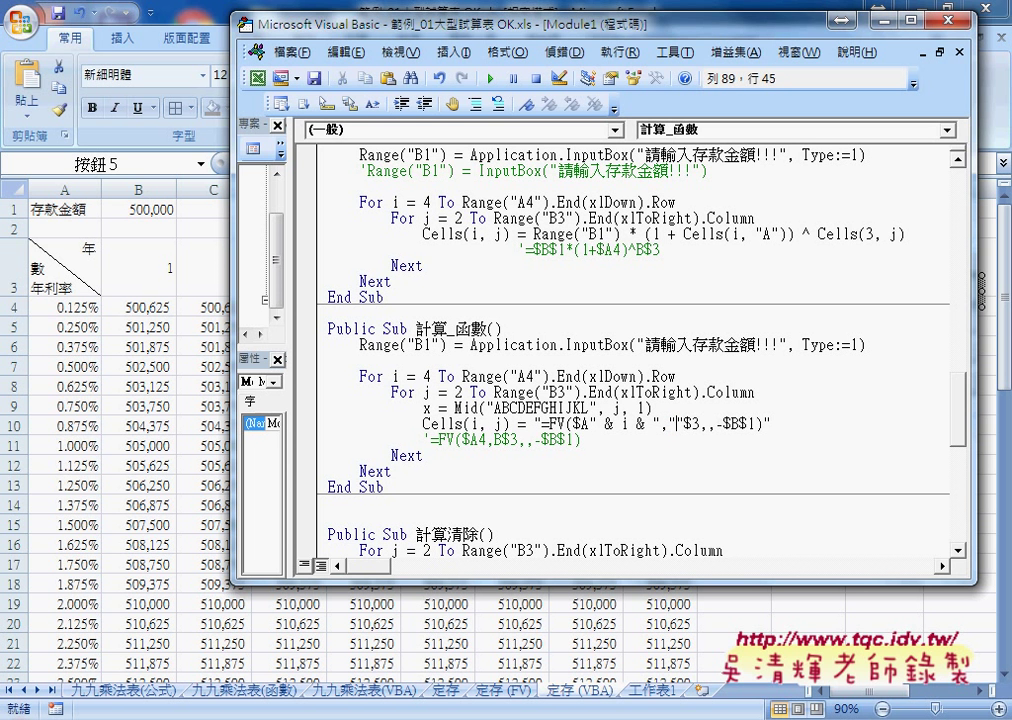
pyautogui.write('&&')
pyautogui.press('Left')
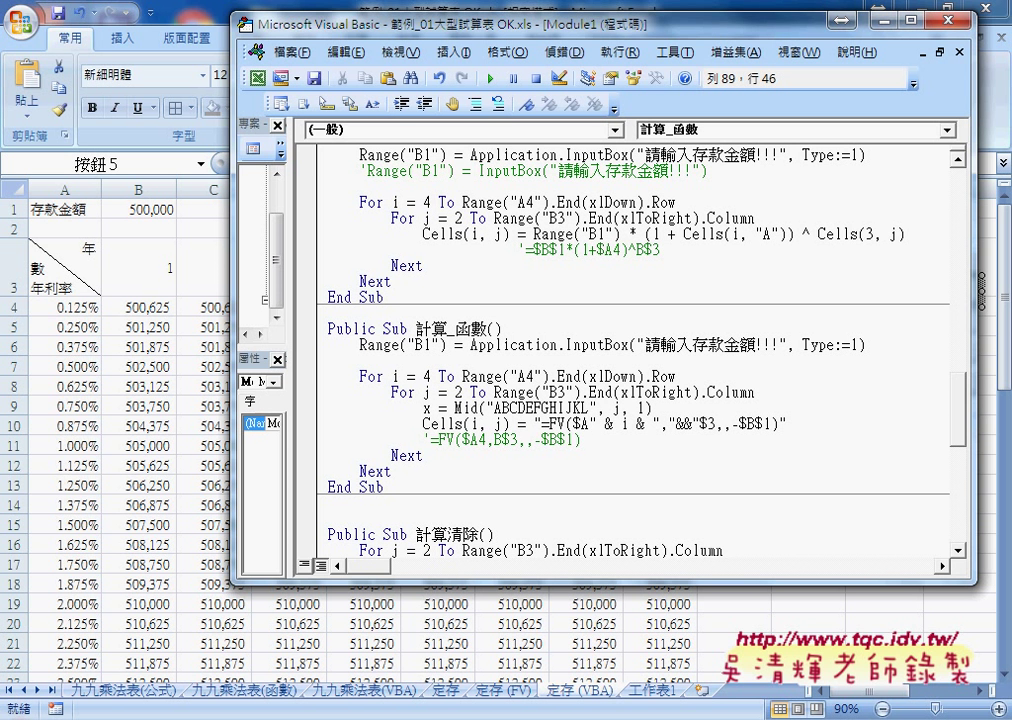
pyautogui.write('x')
pyautogui.press('Left')
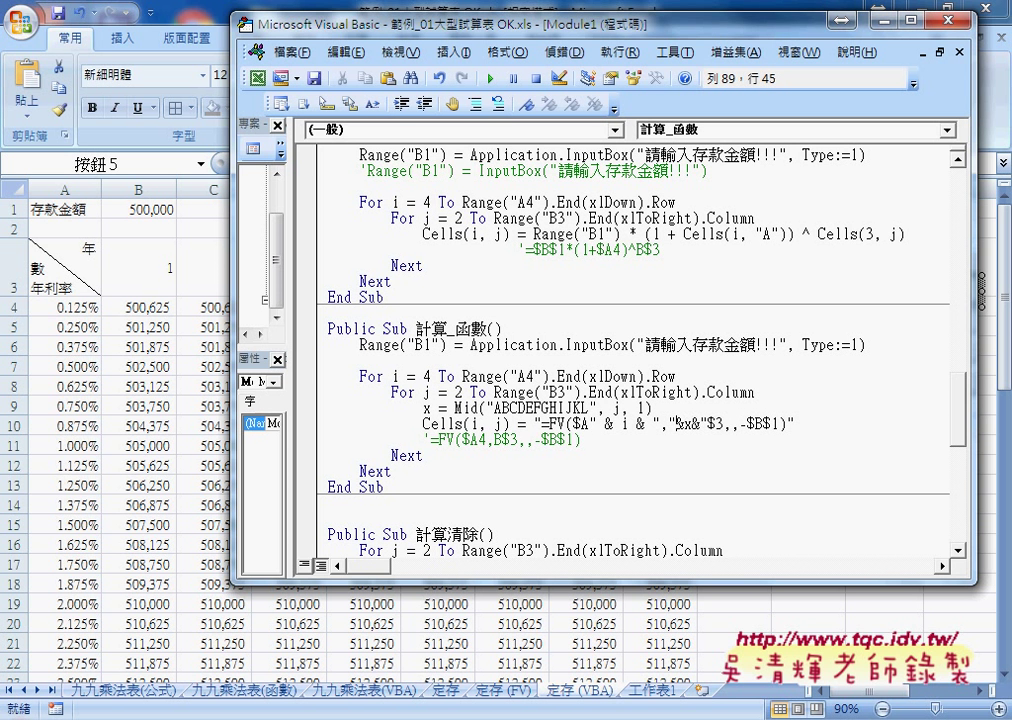
pyautogui.press('Right')
pyautogui.press('Right')
pyautogui.press('Right')
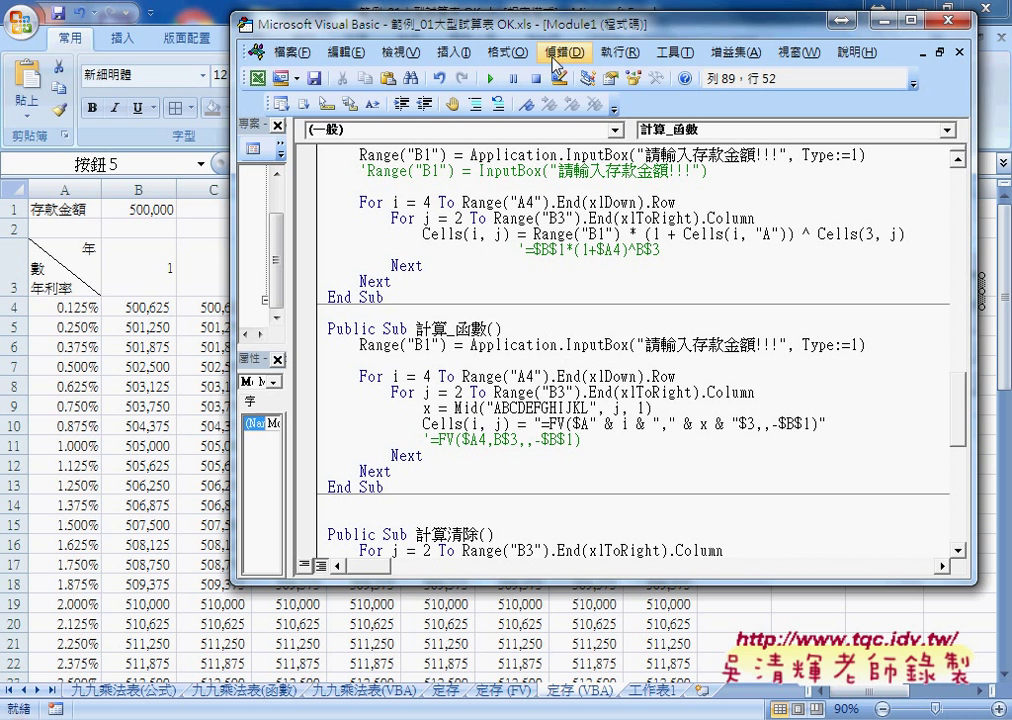
# Run the macro with a 500000 deposit, filling row 4 with 500,625 up to 505,022
pyautogui.moveTo(445, 22); pyautogui.dragTo(538, 50)
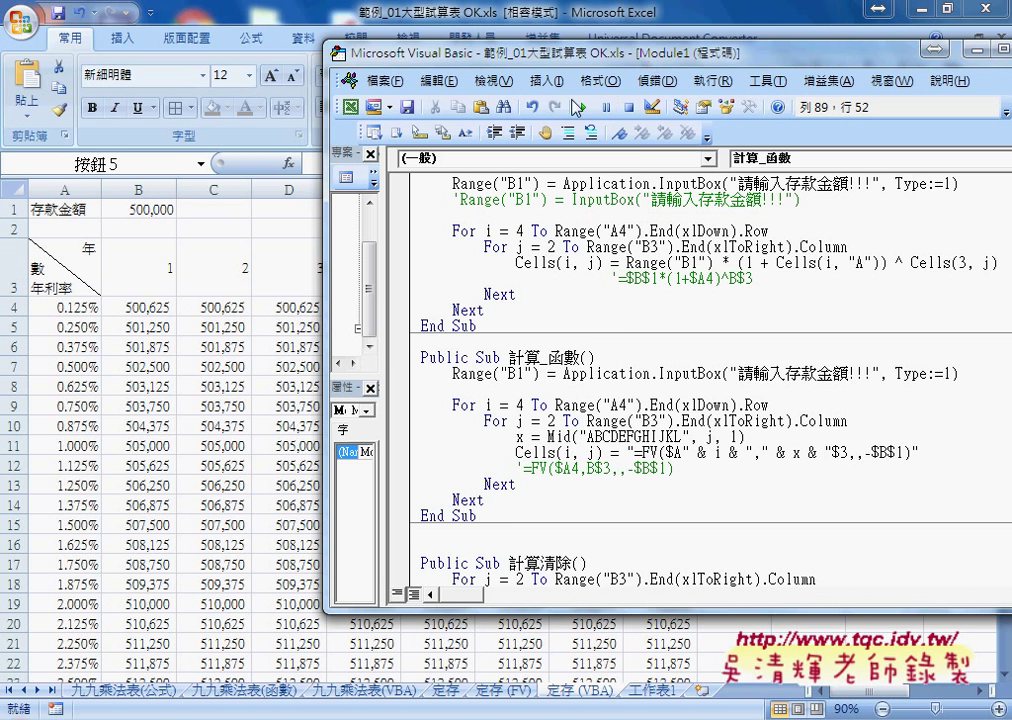
pyautogui.click(585, 110)
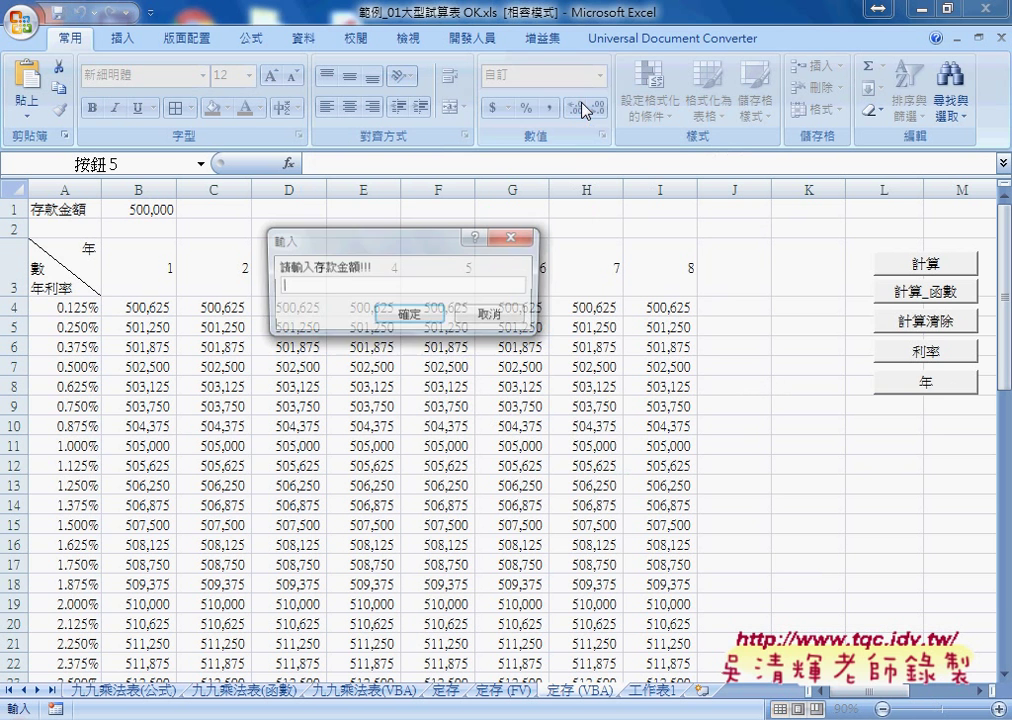
pyautogui.write('500')
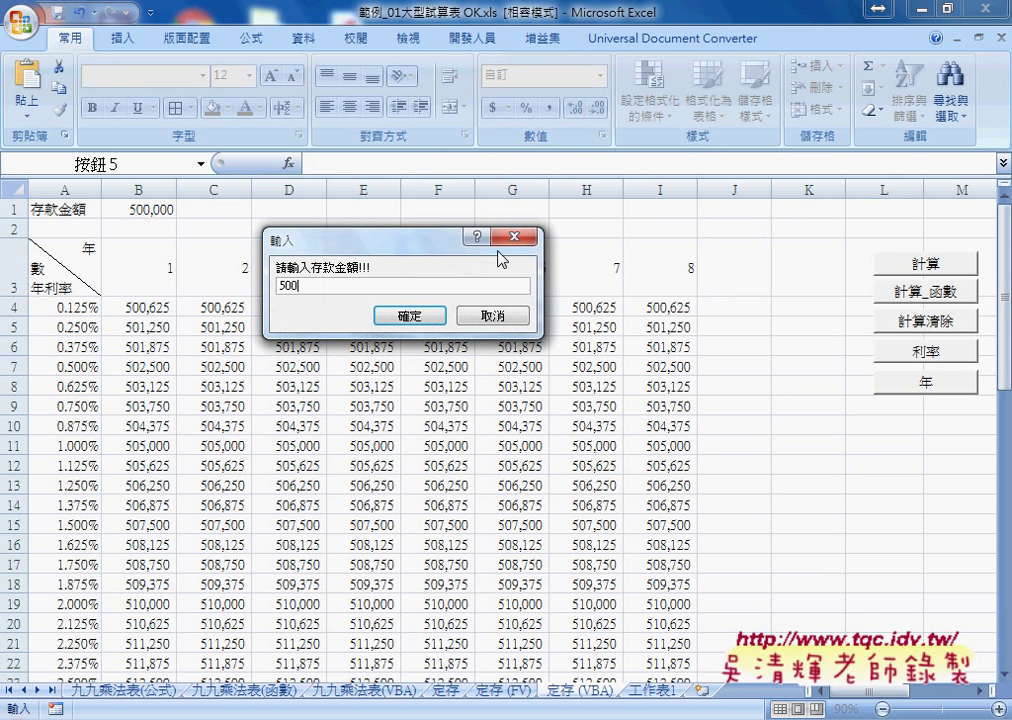
pyautogui.write('000')
pyautogui.press('Return')
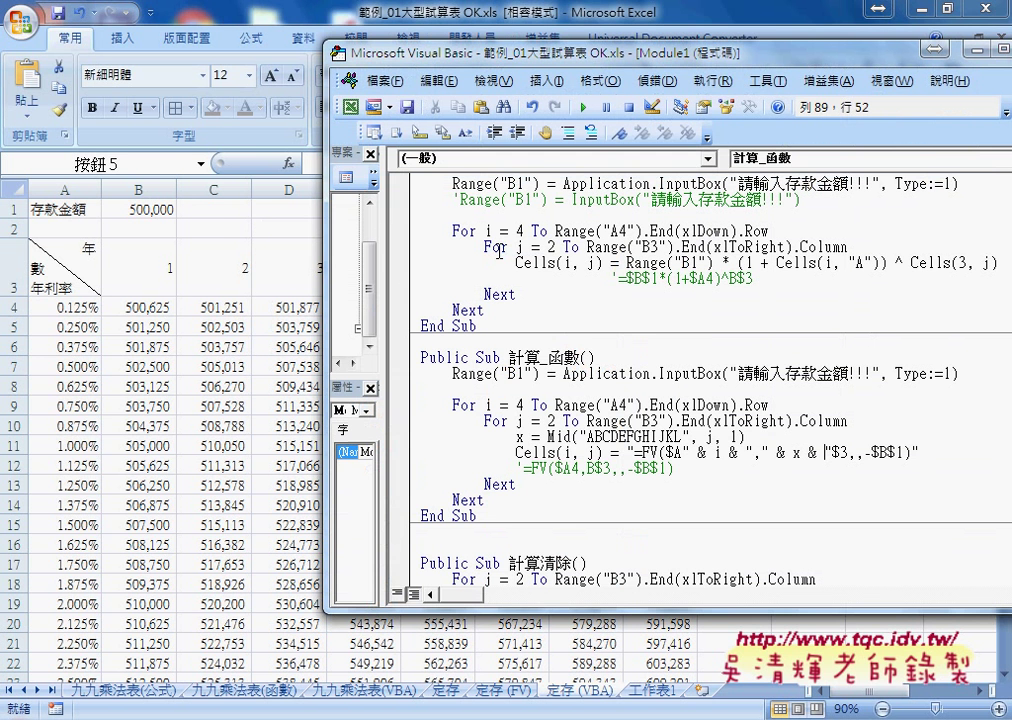
# Inspect the FV formulas written into cells B4 through I4
pyautogui.click(140, 305)
pyautogui.scroll(-1, 260, 300)
pyautogui.scroll(-1, 342, 382)
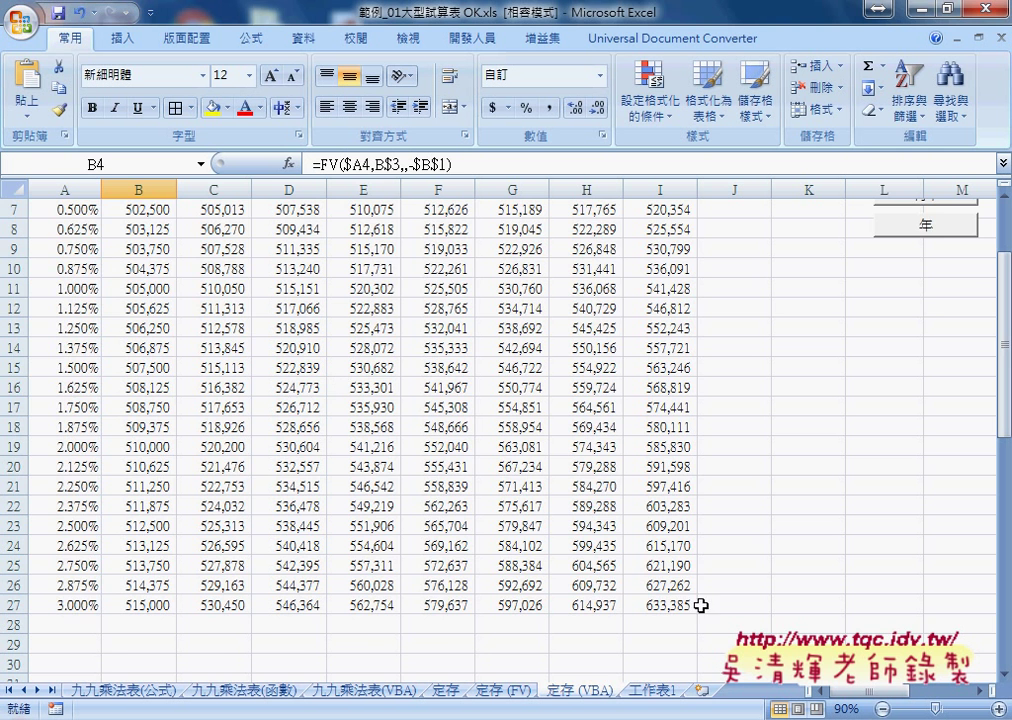
pyautogui.scroll(1, 560, 480)
pyautogui.scroll(1, 500, 430)
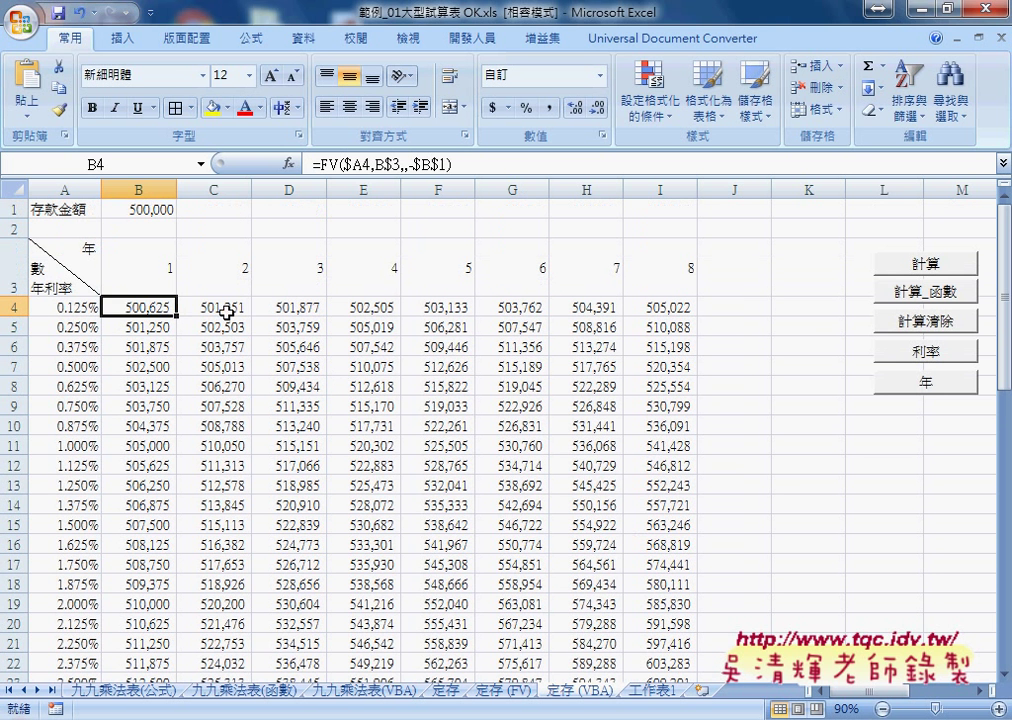
pyautogui.click(272, 306)
pyautogui.click(312, 305)
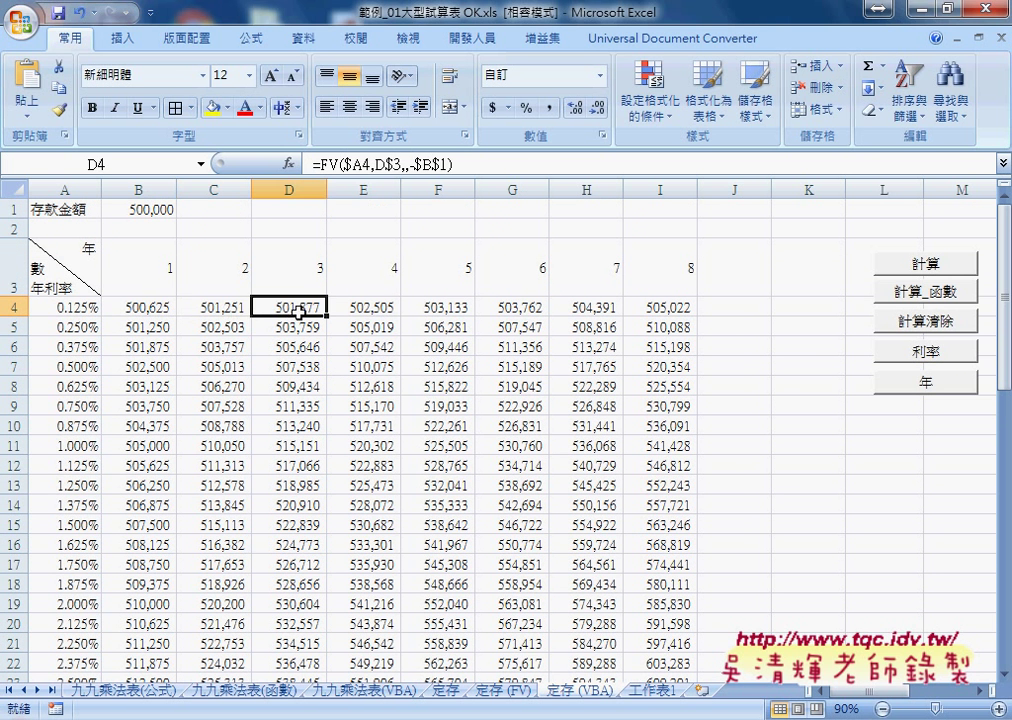
pyautogui.click(362, 305)
pyautogui.click(424, 306)
pyautogui.click(510, 311)
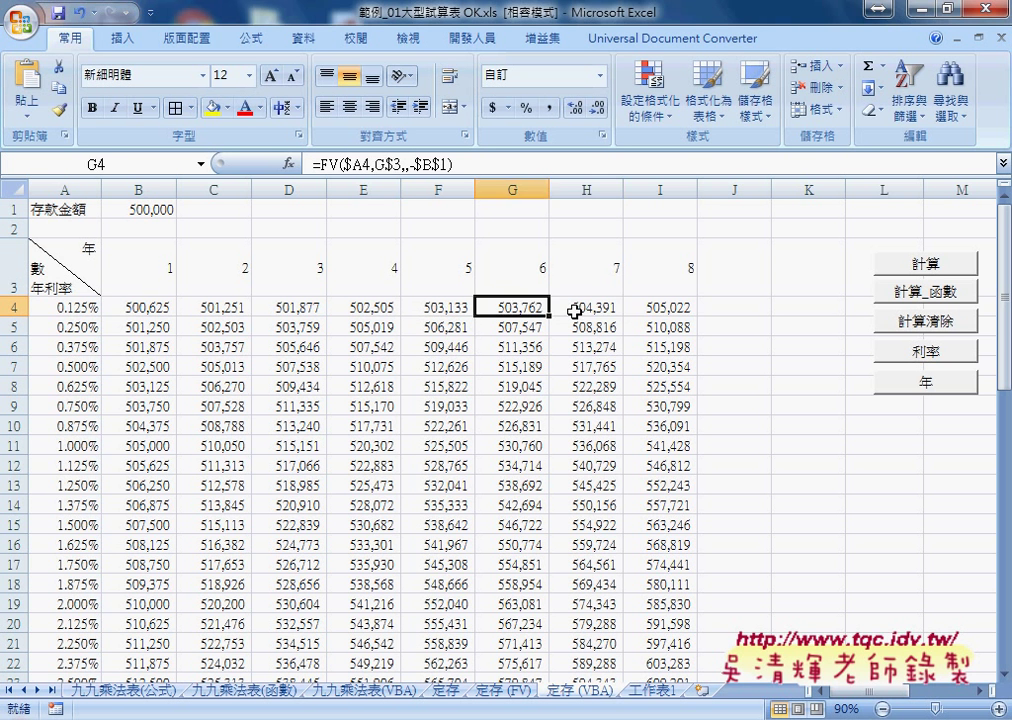
pyautogui.click(570, 307)
pyautogui.click(662, 311)
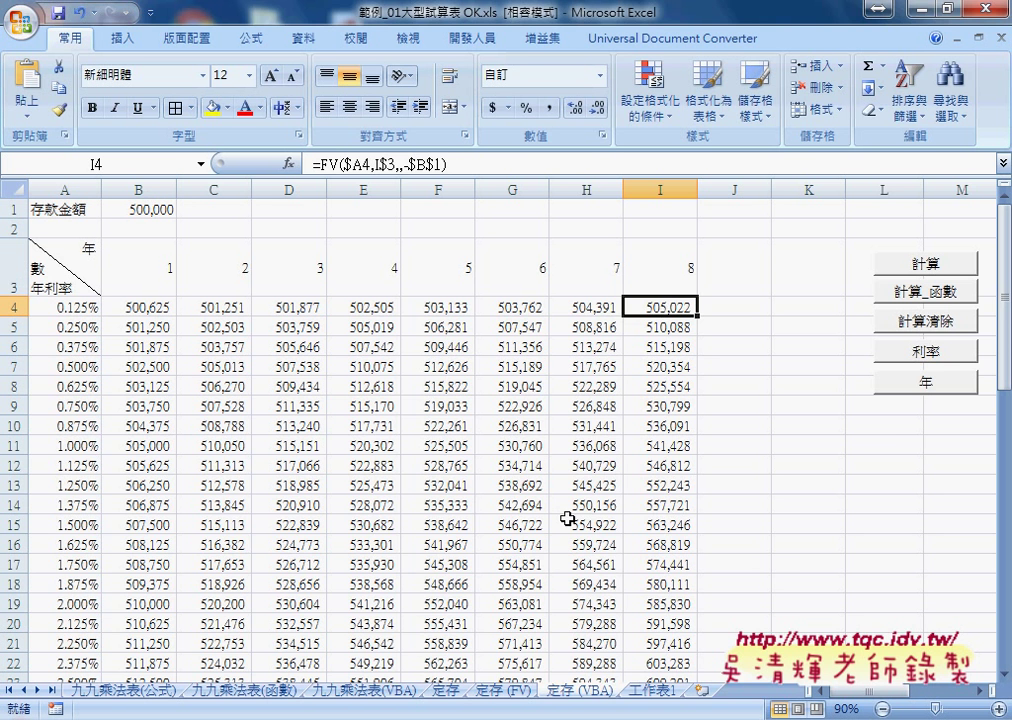
# In the VBA editor, highlight the x = Mid line, then select the whole 計算_函數 procedure through End Sub
pyautogui.moveTo(511, 714)
pyautogui.click(627, 640)
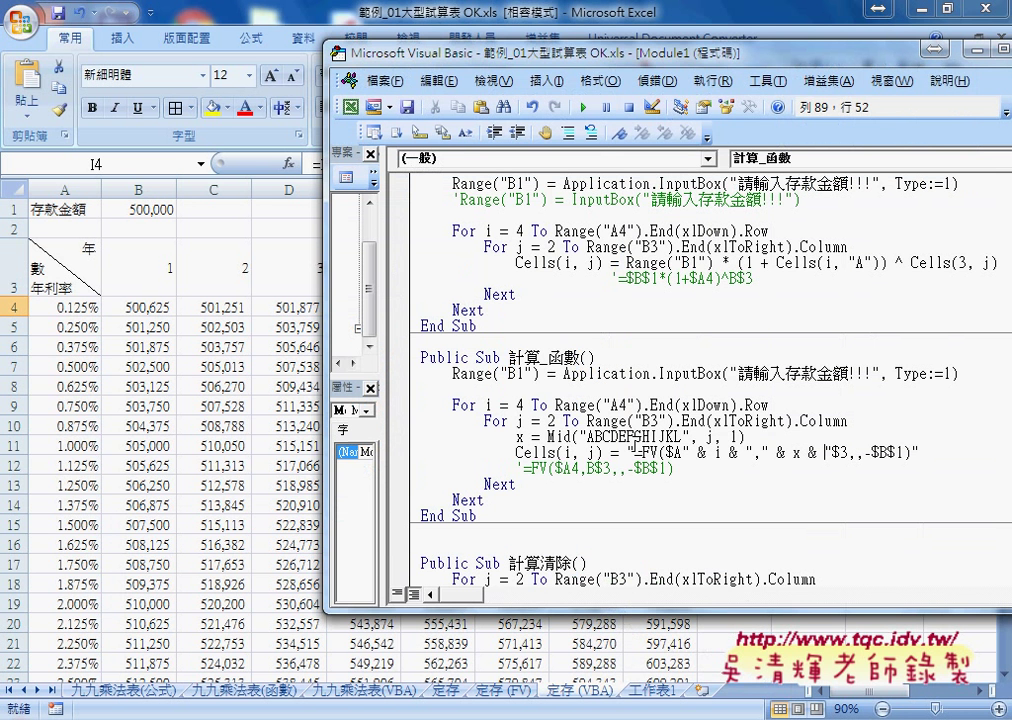
pyautogui.click(518, 437)
pyautogui.moveTo(518, 437); pyautogui.dragTo(764, 437)
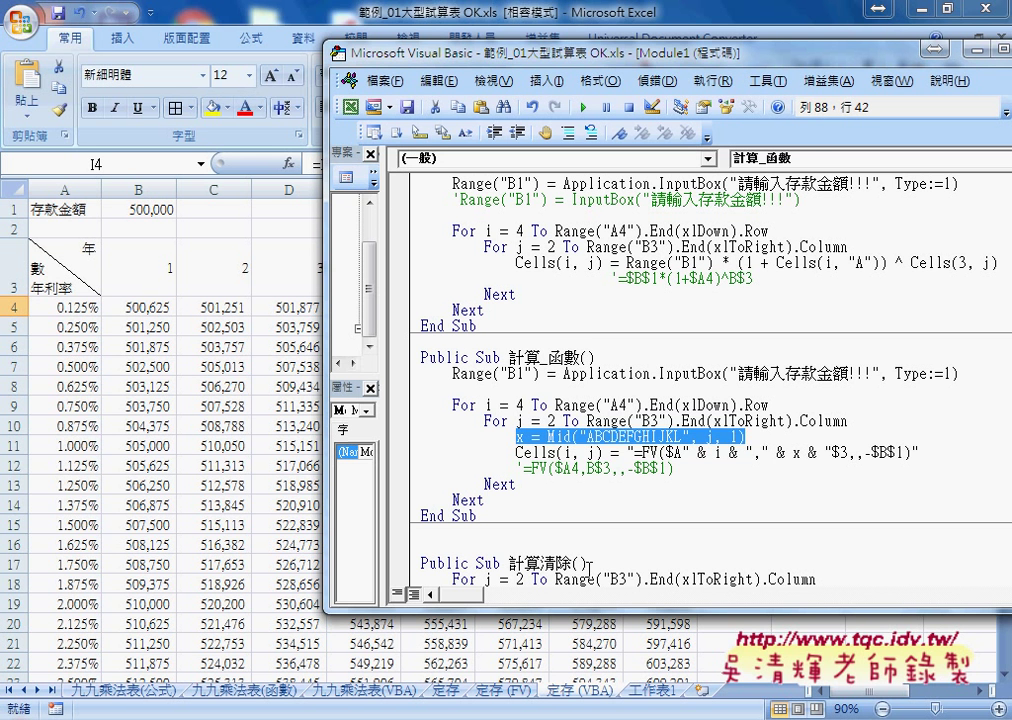
pyautogui.moveTo(478, 516); pyautogui.dragTo(414, 357)
pyautogui.hotkey('ctrl', 'c')
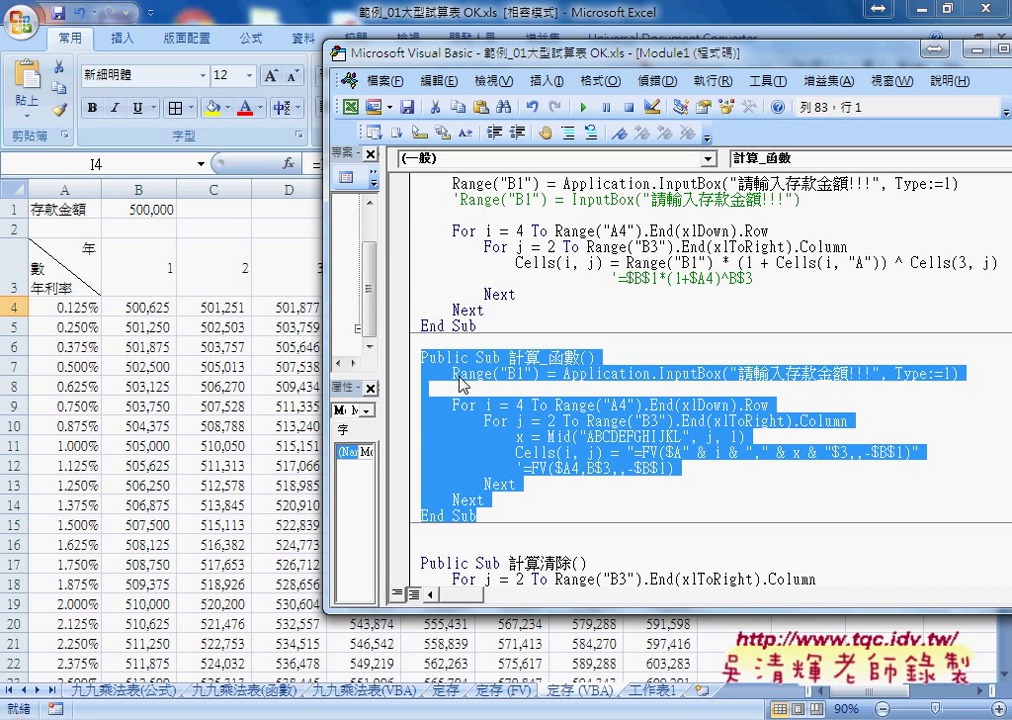
# Paste a copy of the procedure after End Sub, rename it 計算_函數_application, and select the original 計算_函數 code
pyautogui.click(462, 534)
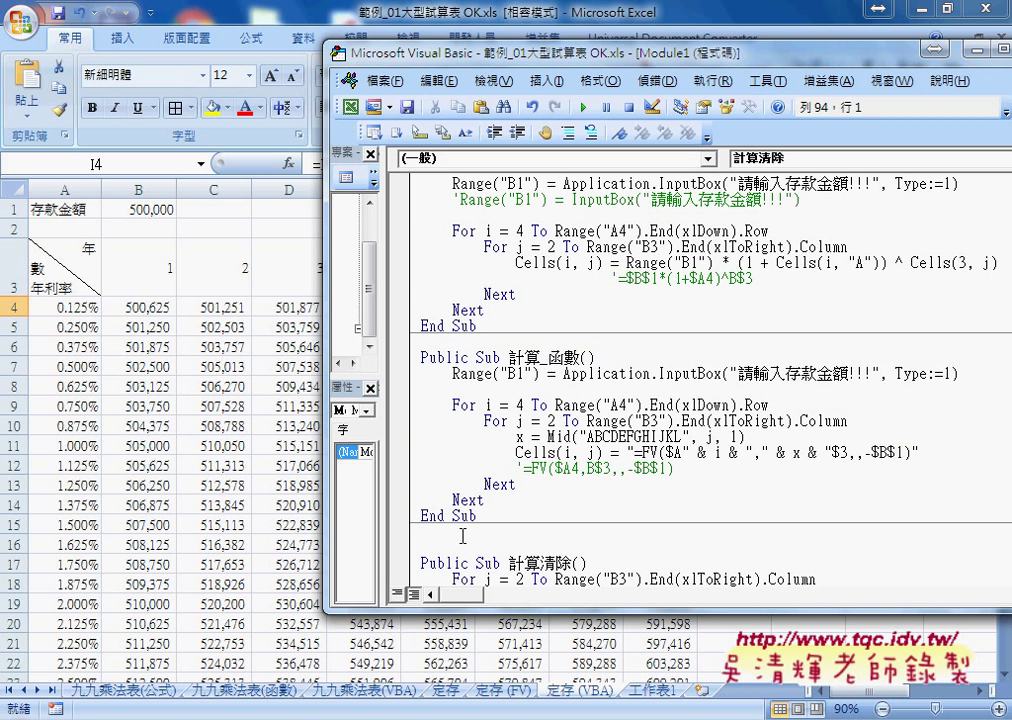
pyautogui.hotkey('ctrl', 'v')
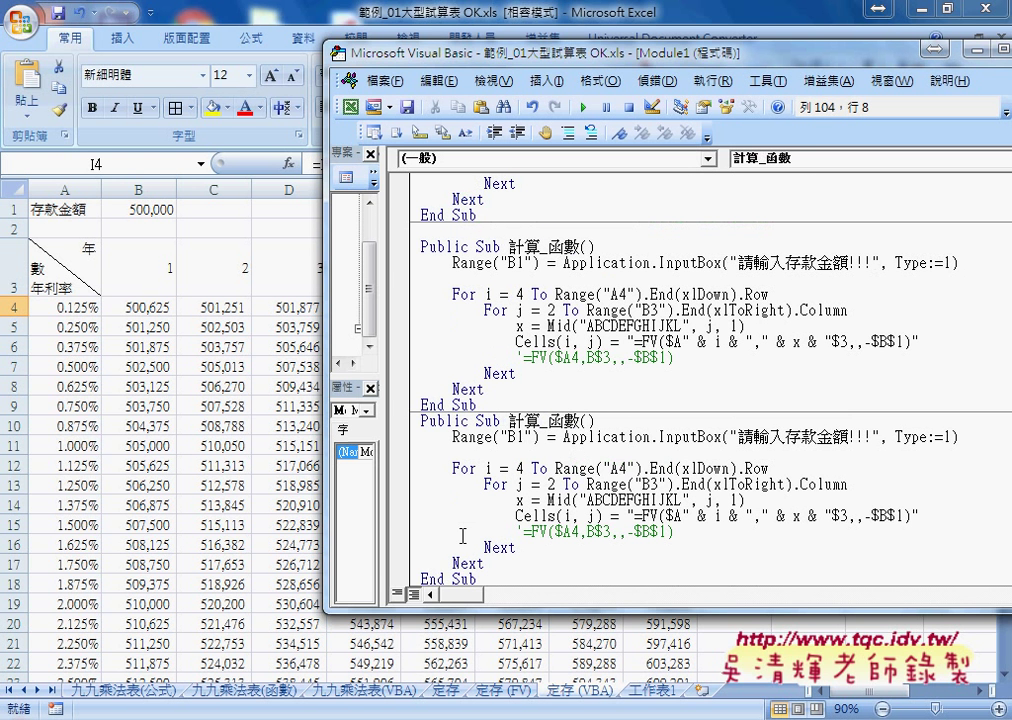
pyautogui.click(584, 421)
pyautogui.write('a')
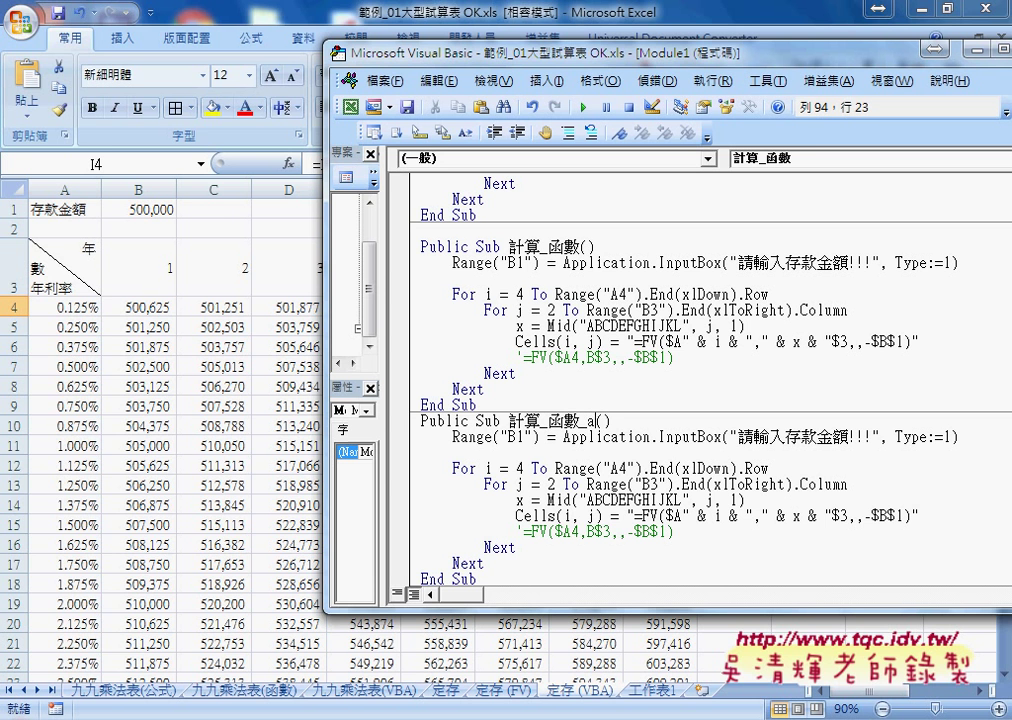
pyautogui.write('pp')
pyautogui.write('lica')
pyautogui.write('tion')
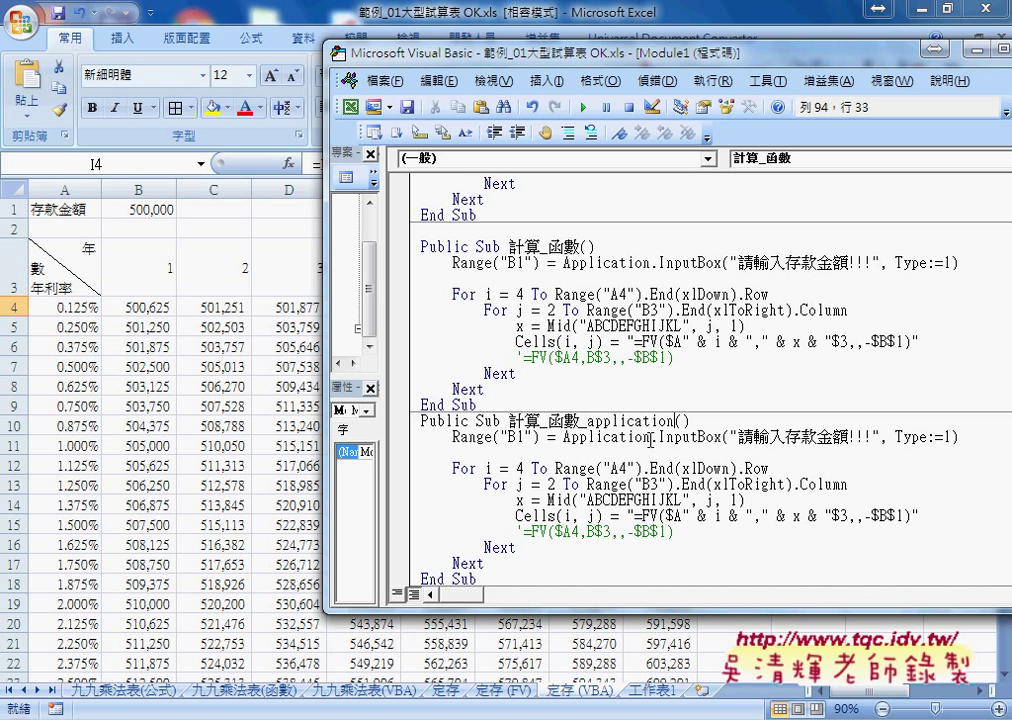
pyautogui.moveTo(479, 404); pyautogui.dragTo(416, 250)
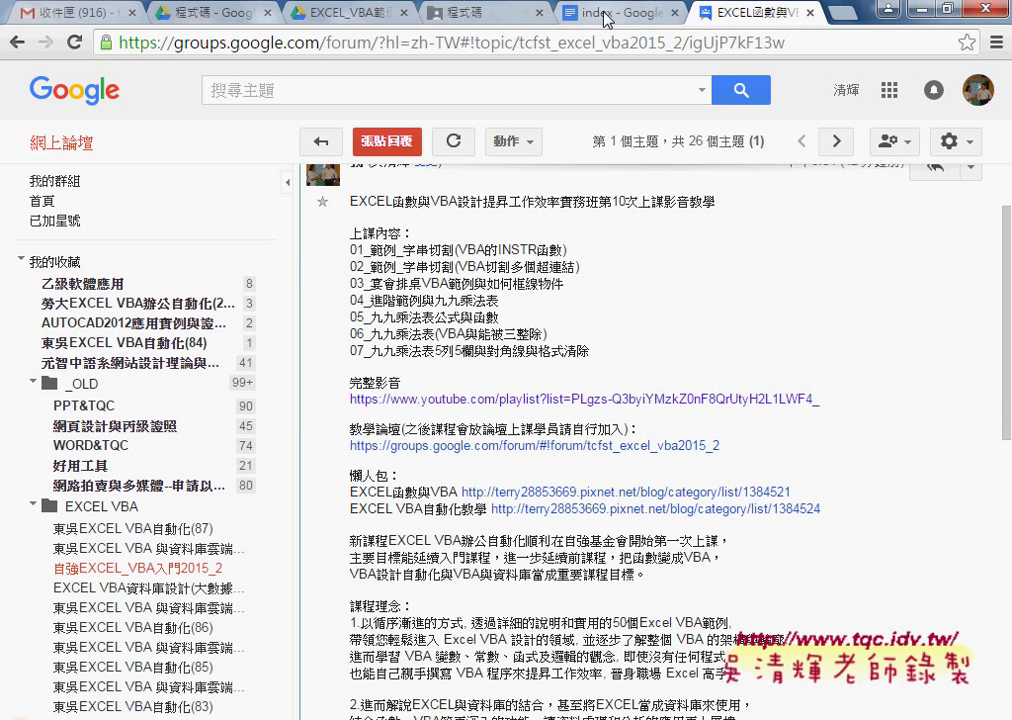
# Paste the 計算_函數 code into the index notes above the existing 計算_函數 section, then select Application on the FV line
pyautogui.hotkey('ctrl', 'shift', 'Tab')
pyautogui.scroll(2, 263, 332)
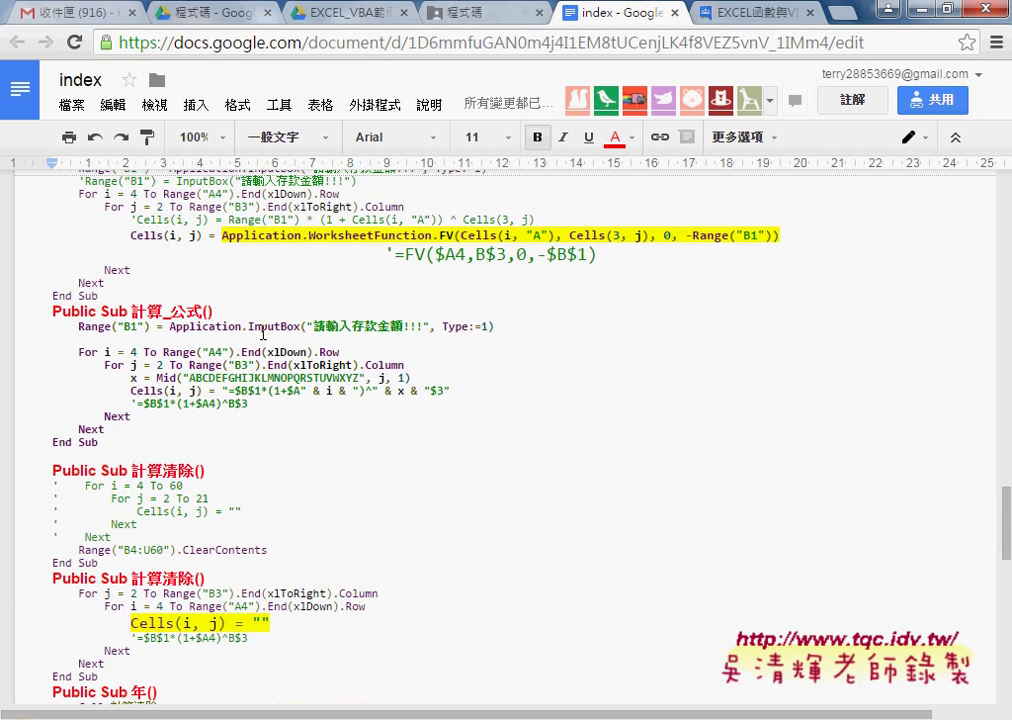
pyautogui.scroll(1, 263, 332)
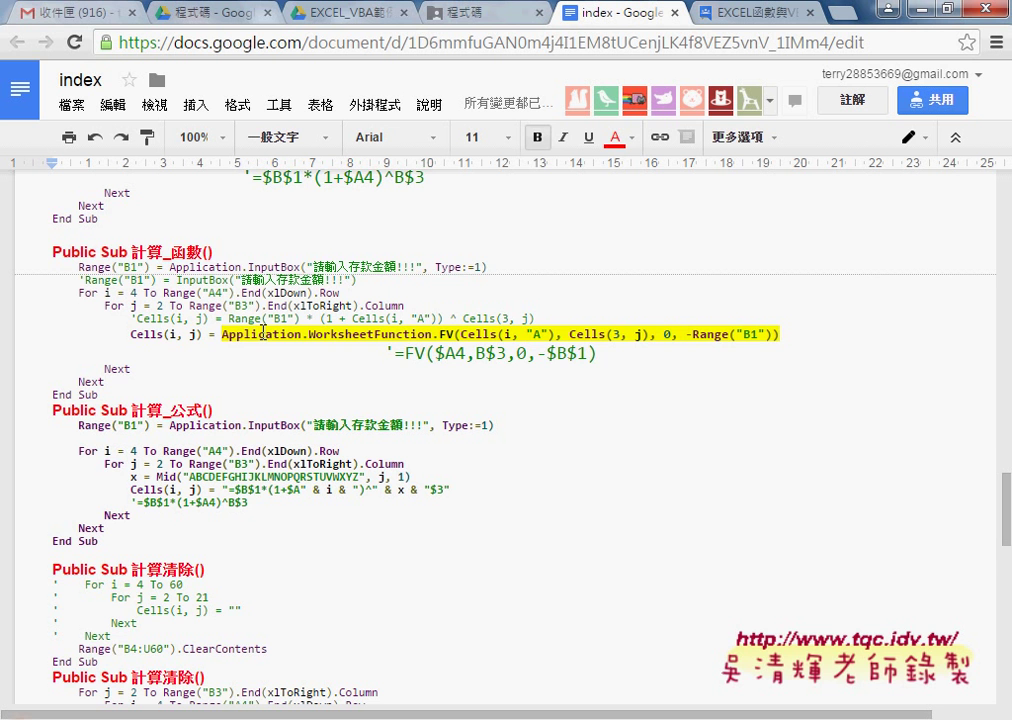
pyautogui.click(135, 236)
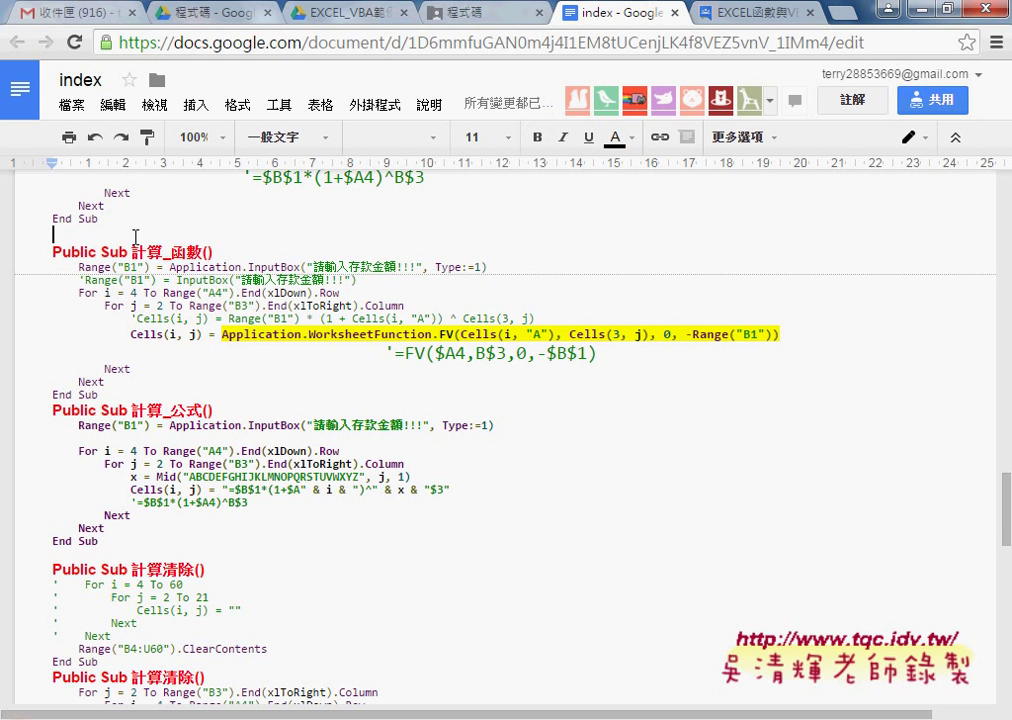
pyautogui.hotkey('ctrl', 'v')
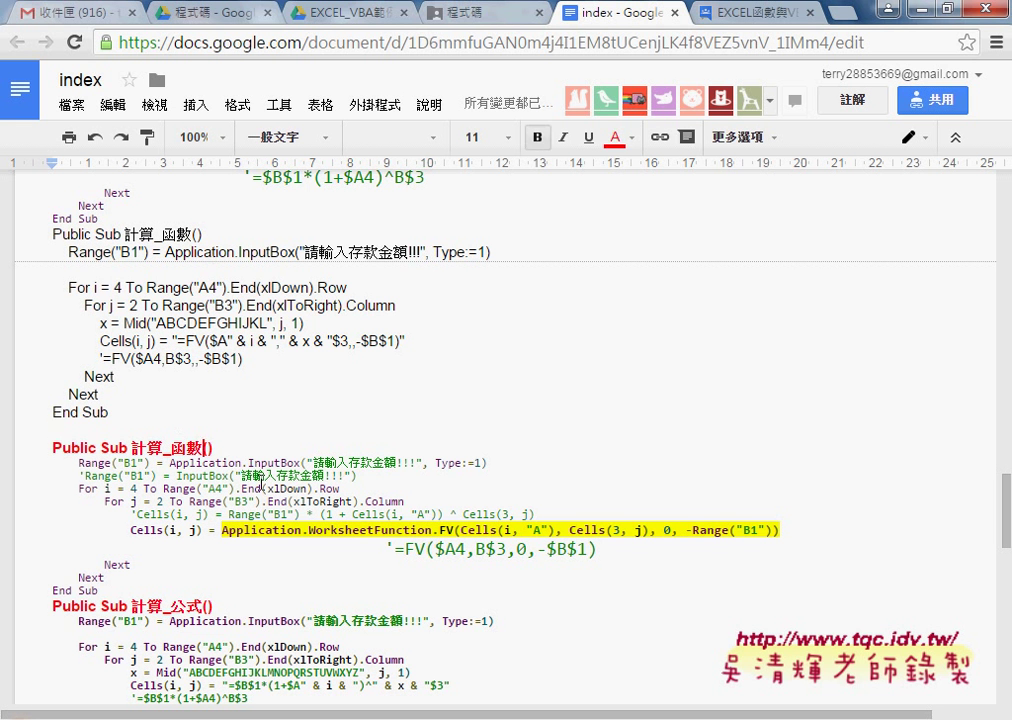
pyautogui.moveTo(222, 530); pyautogui.dragTo(297, 534)
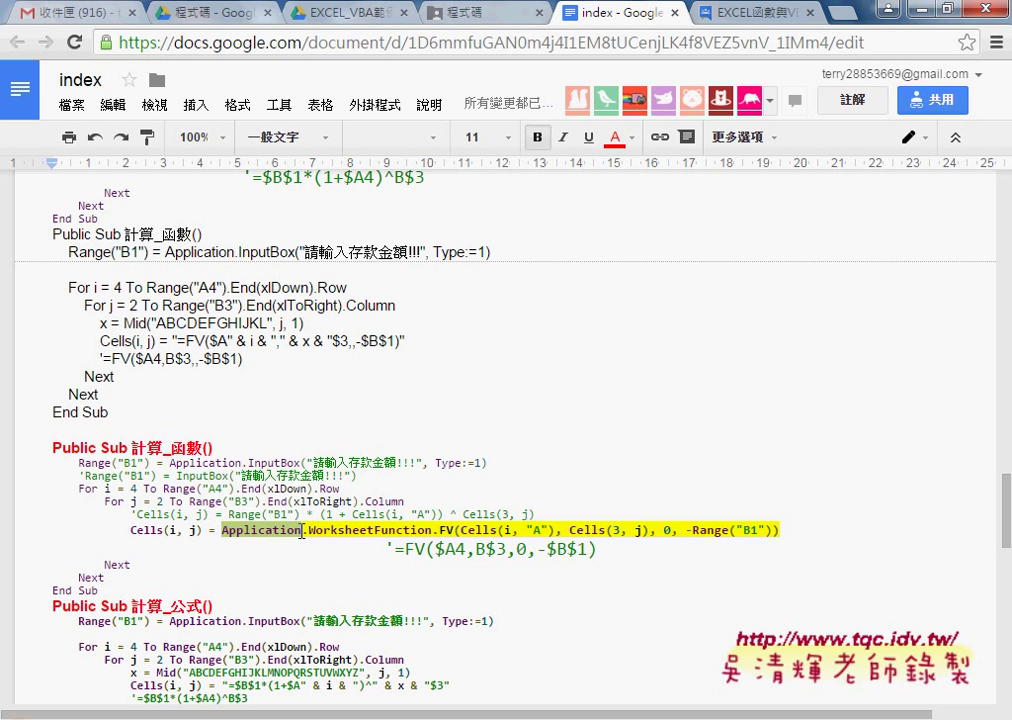
# Append an underscore and the WorksheetFunction text to the existing 計算_函數 sub's name
pyautogui.moveTo(303, 531); pyautogui.dragTo(434, 531)
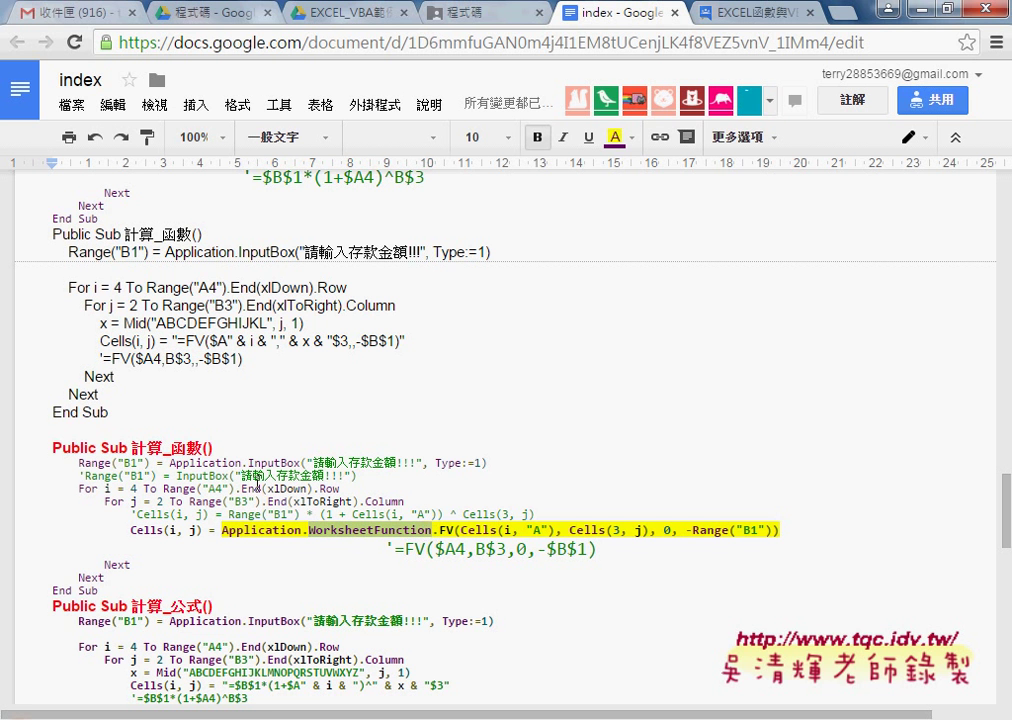
pyautogui.click(300, 450)
pyautogui.write('_')
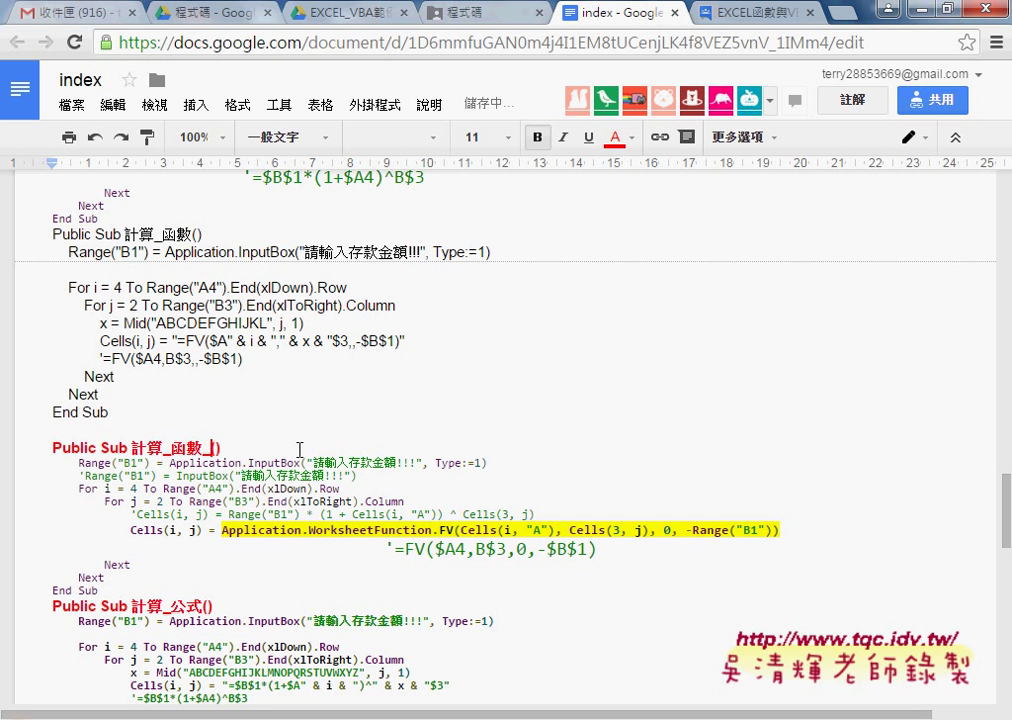
pyautogui.write('WorksheetFunction')
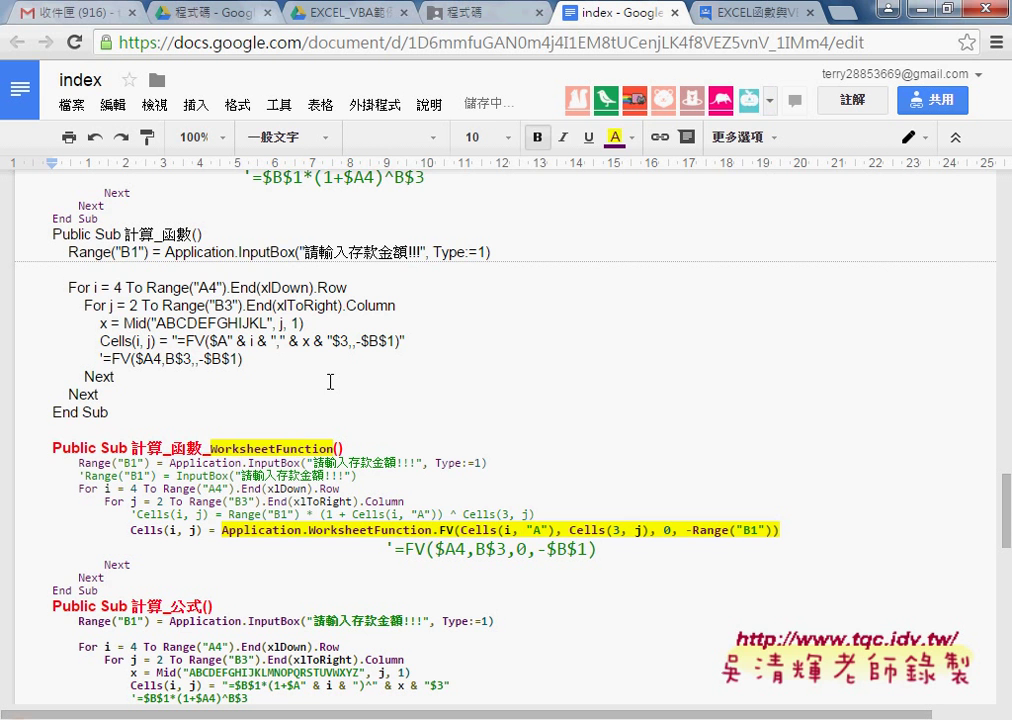
# Reformat the newly pasted code block as monospace code with the code-formatting add-on
pyautogui.moveTo(110, 412)
pyautogui.mouseDown()
pyautogui.moveTo(61, 365)
pyautogui.moveTo(27, 250)
pyautogui.mouseUp()
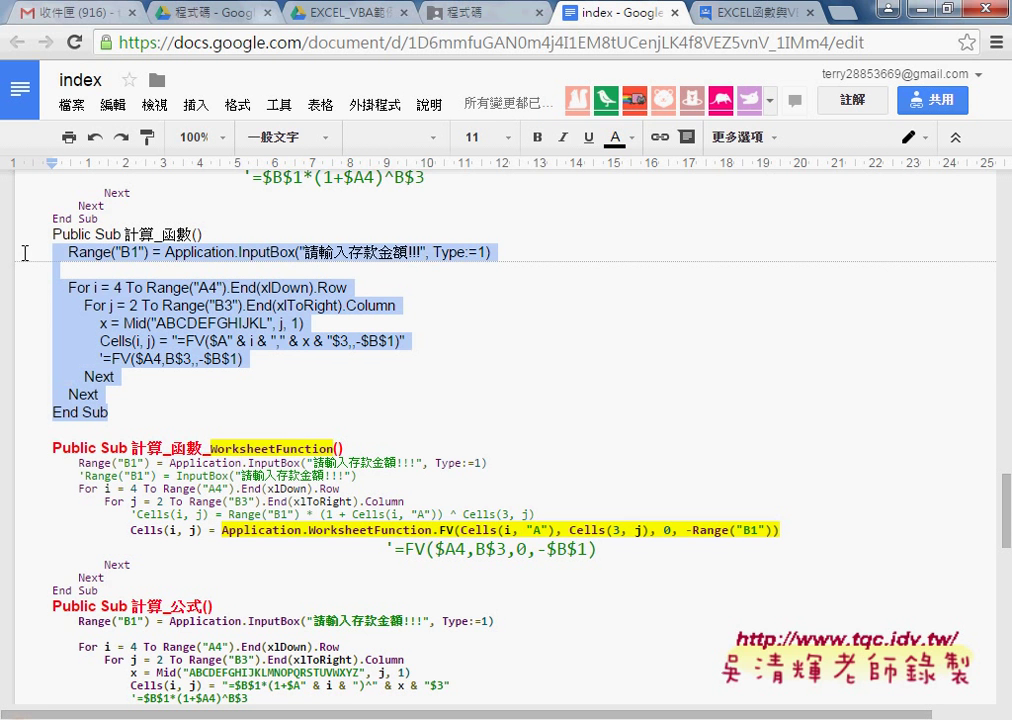
pyautogui.click(375, 104)
pyautogui.moveTo(489, 146)
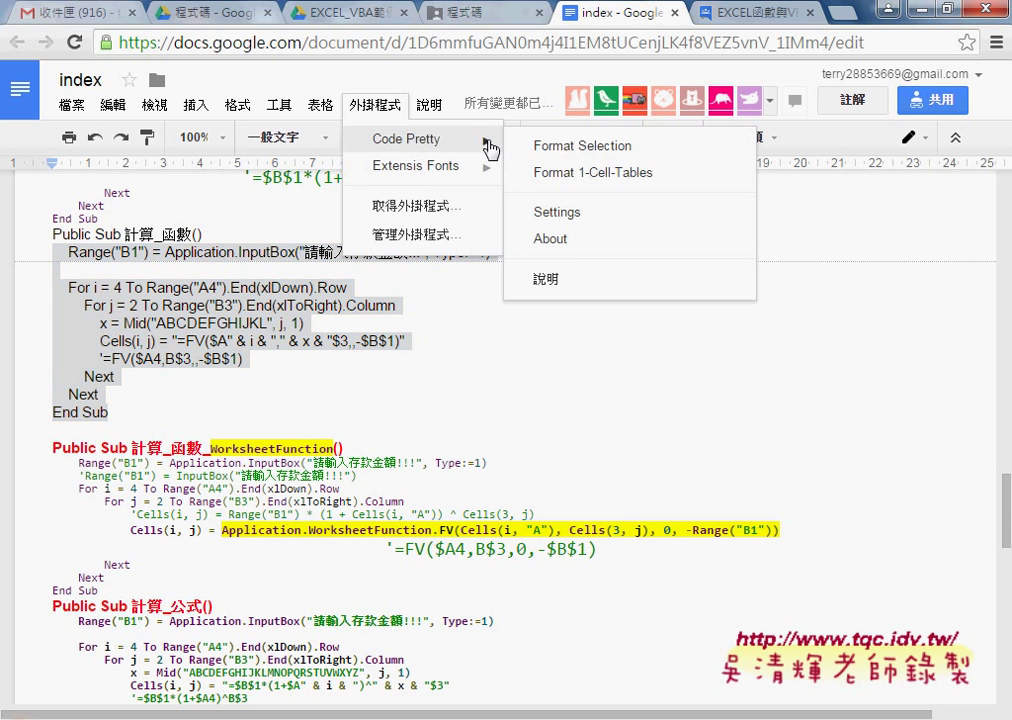
pyautogui.click(580, 147)
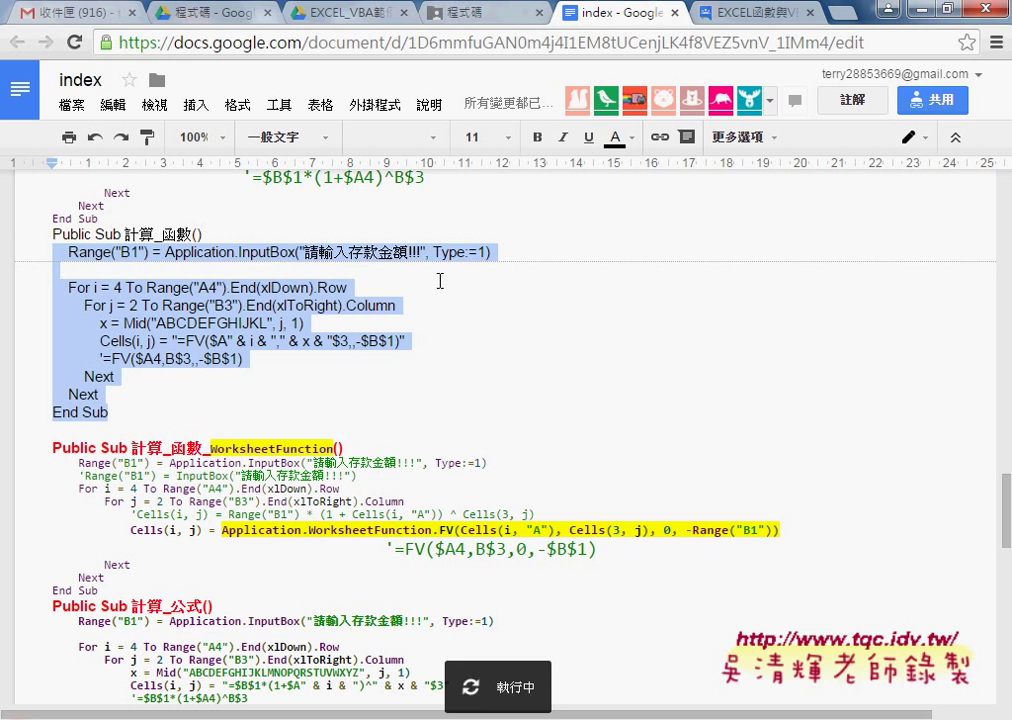
# Format the x = Mid line as code in red, bold, 14 pt, then return to the VBA editor
pyautogui.click(345, 299)
pyautogui.moveTo(345, 299); pyautogui.dragTo(128, 300)
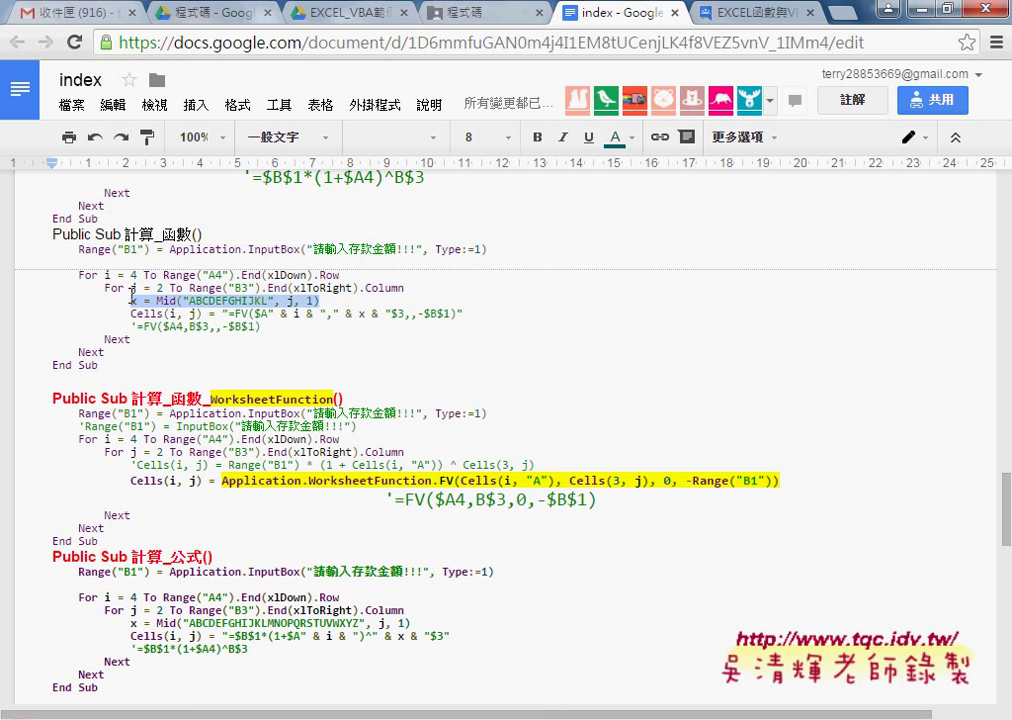
pyautogui.click(380, 110)
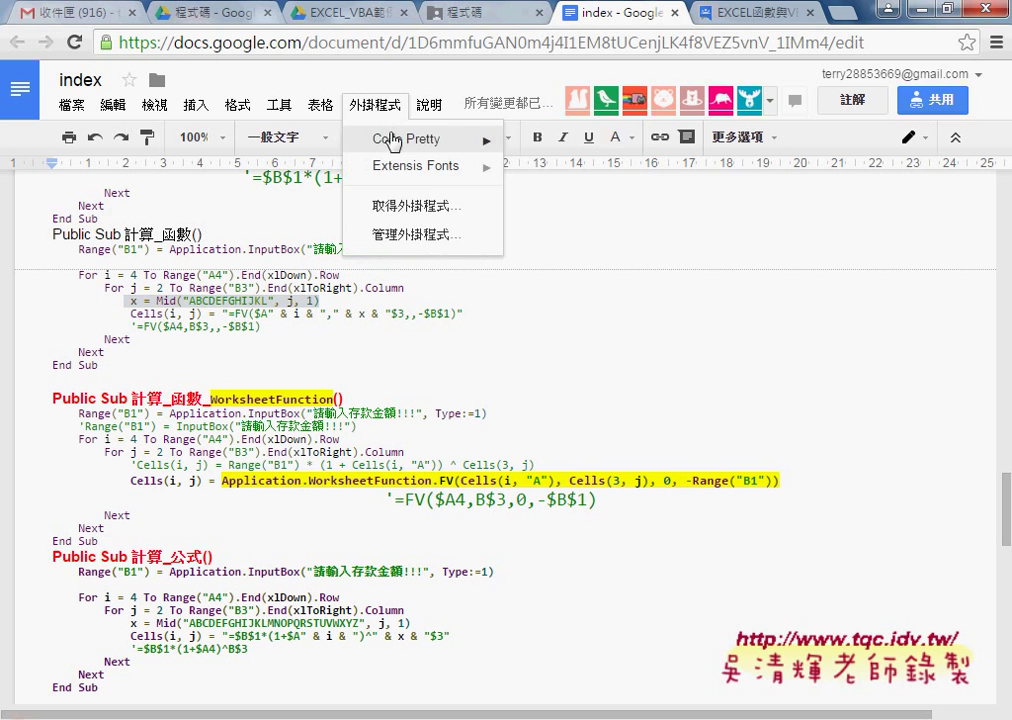
pyautogui.moveTo(405, 140)
pyautogui.click(553, 145)
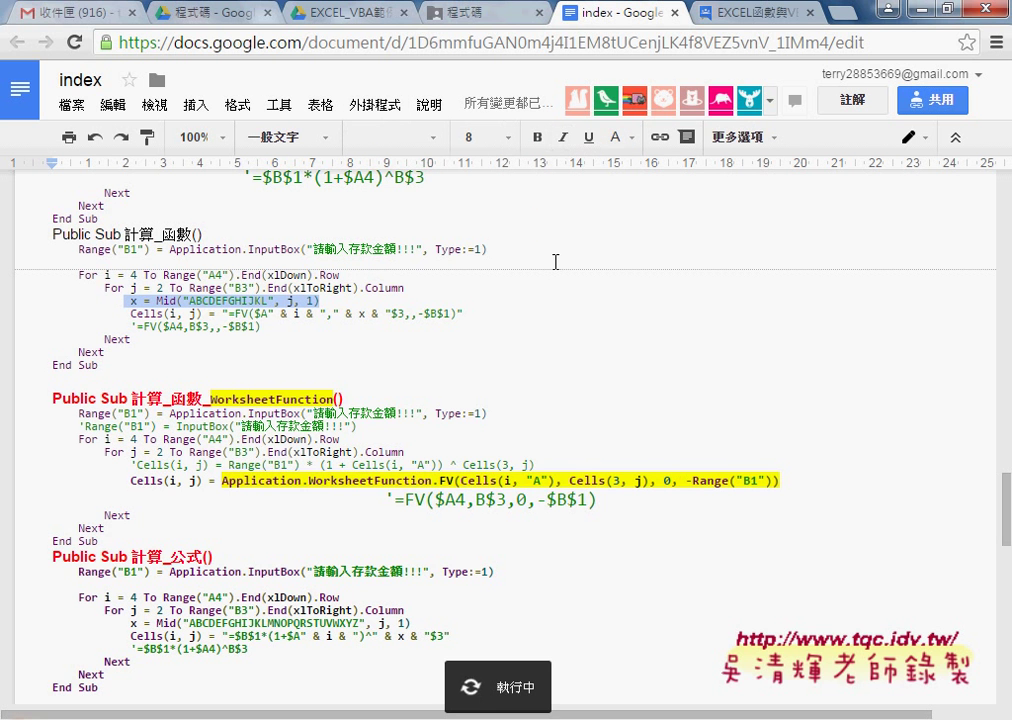
pyautogui.click(517, 141)
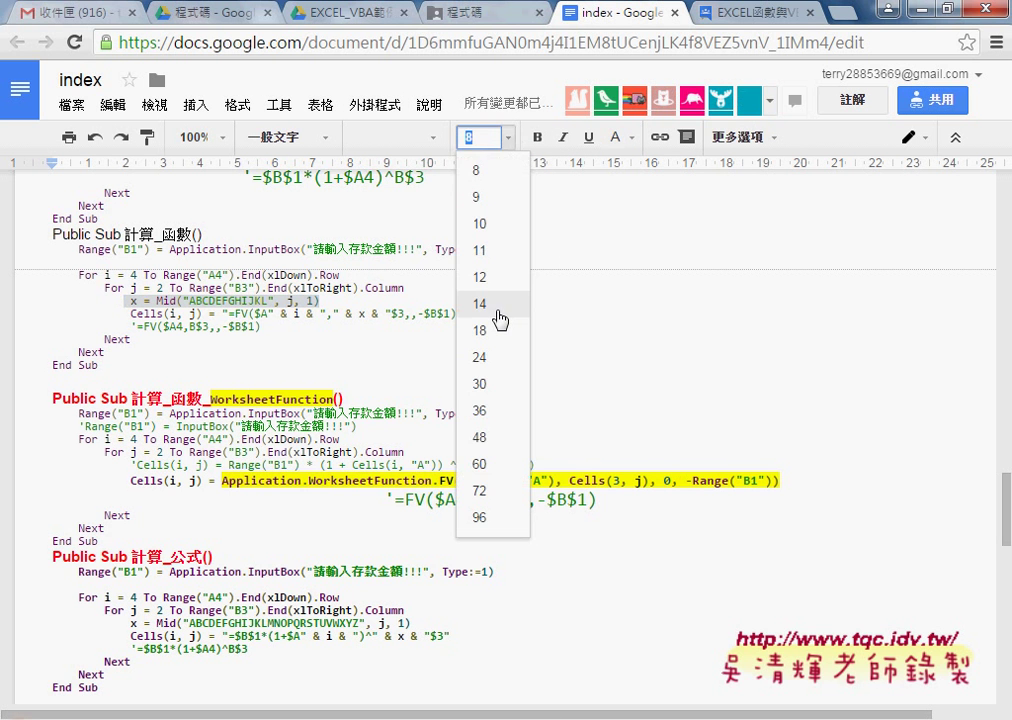
pyautogui.click(500, 303)
pyautogui.click(636, 139)
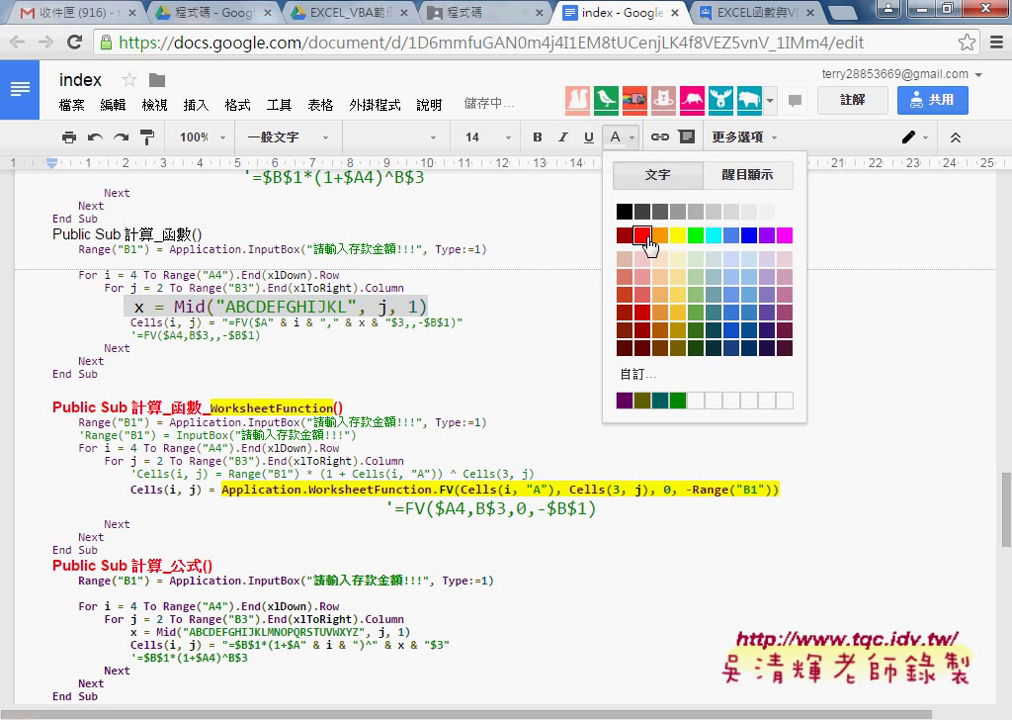
pyautogui.click(647, 240)
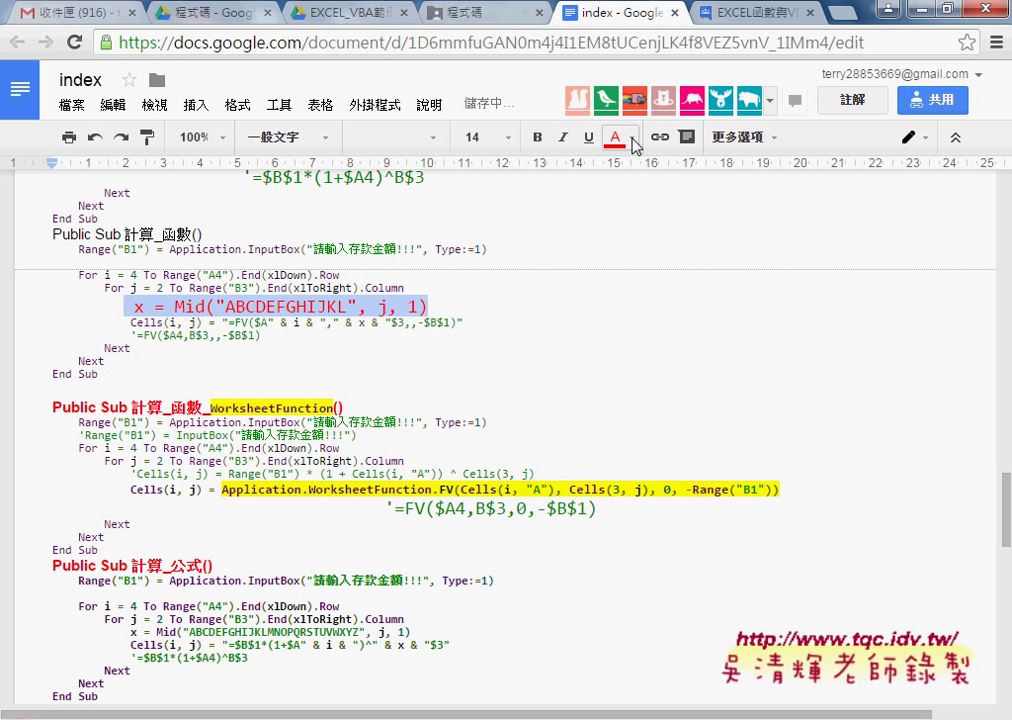
pyautogui.moveTo(428, 306); pyautogui.dragTo(138, 306)
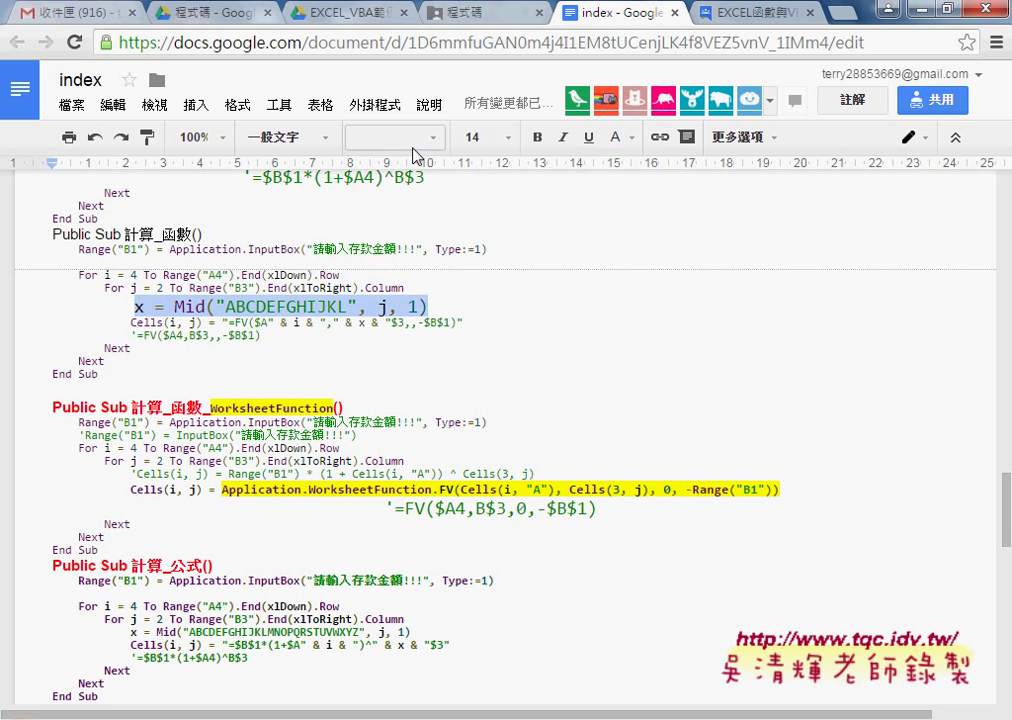
pyautogui.click(537, 137)
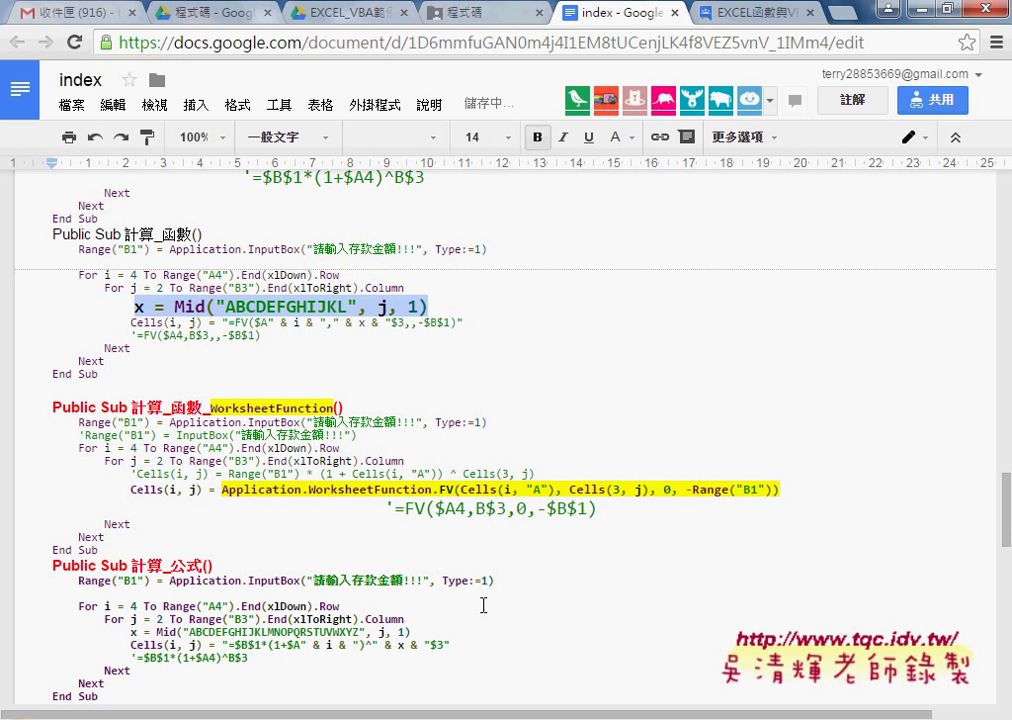
pyautogui.moveTo(555, 712)
pyautogui.click(638, 592)
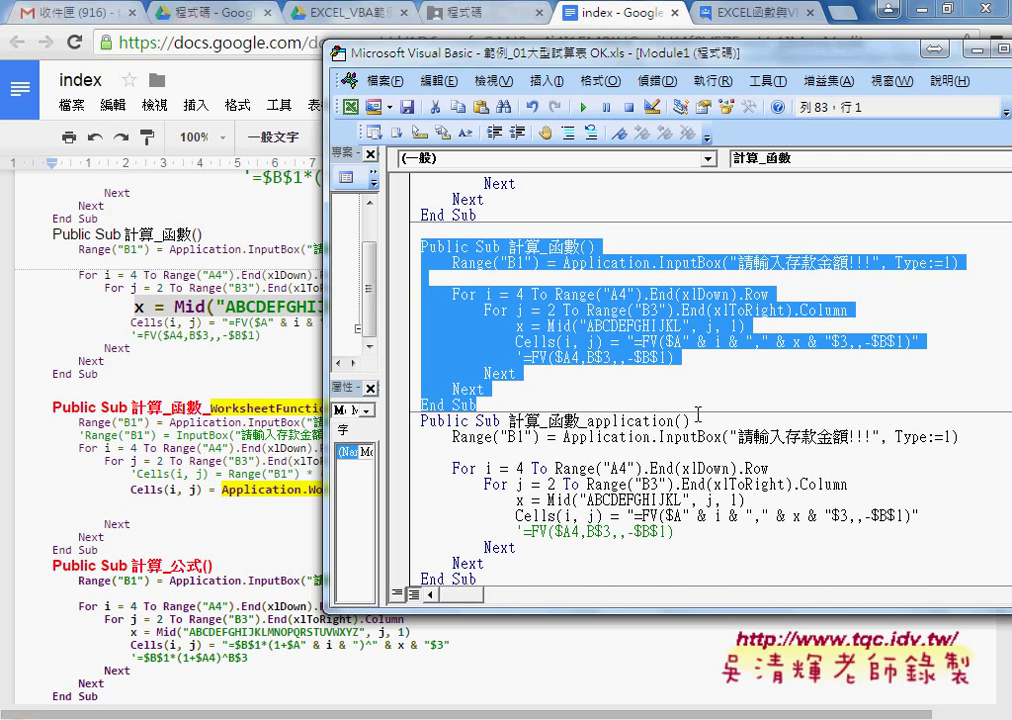
# Insert a new indented line after the For j line, above the Mid line
pyautogui.click(607, 318)
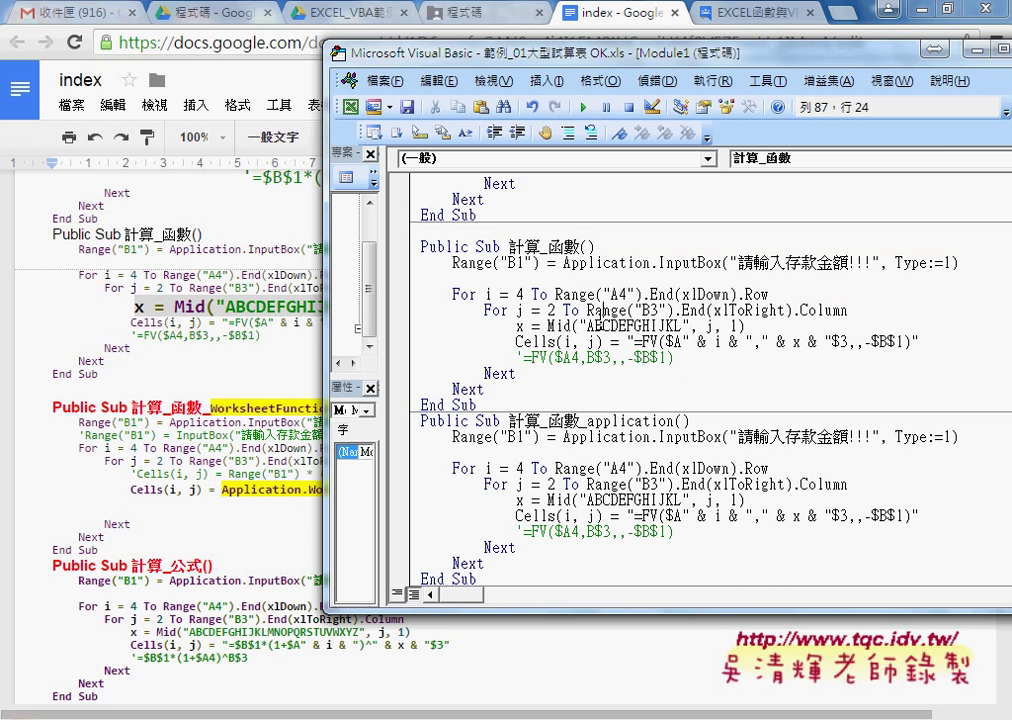
pyautogui.click(852, 312)
pyautogui.press('Return')
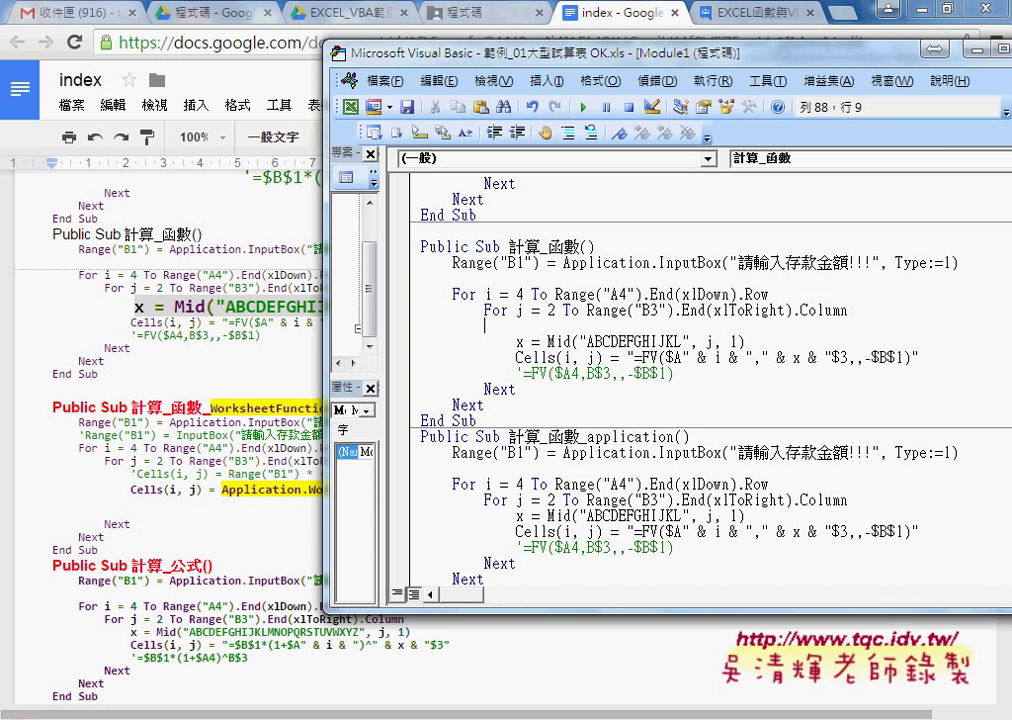
pyautogui.press('Tab')
# Type the comment '用MID函數將欄位數字轉為英文字母, fixing the mistyped characters, and select it
pyautogui.write('d')
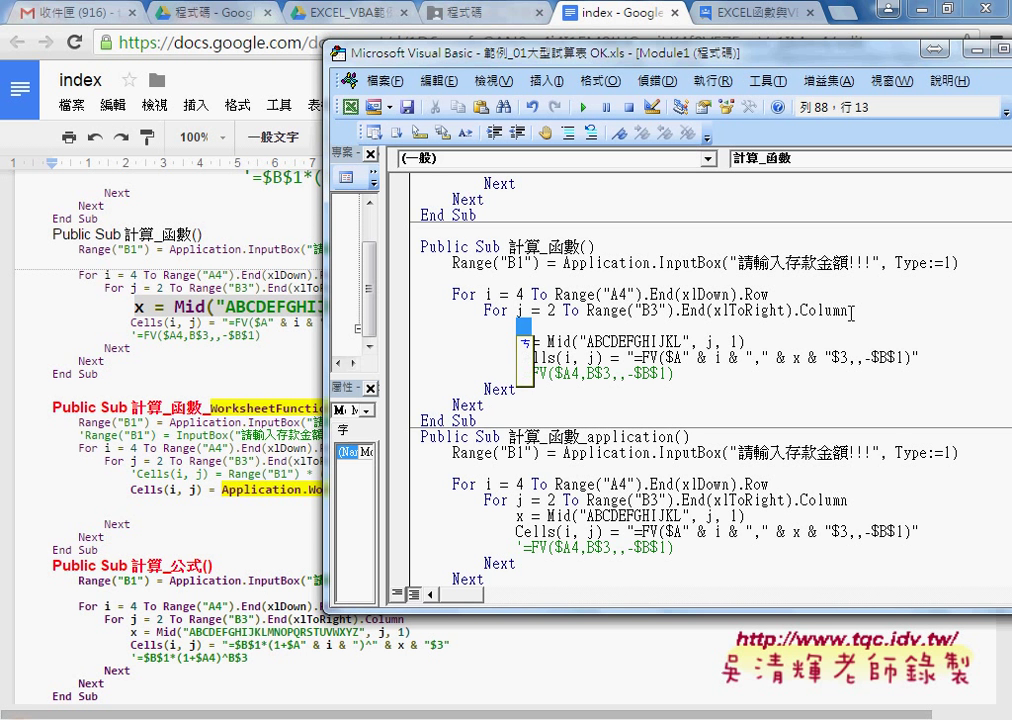
pyautogui.write("'")
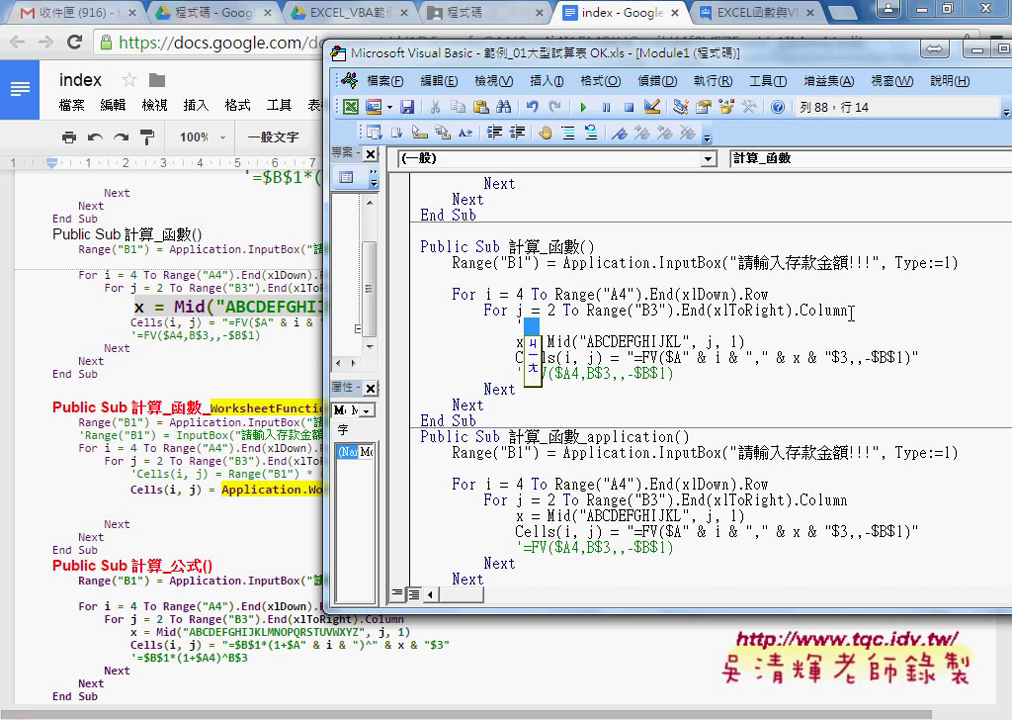
pyautogui.write('翻')
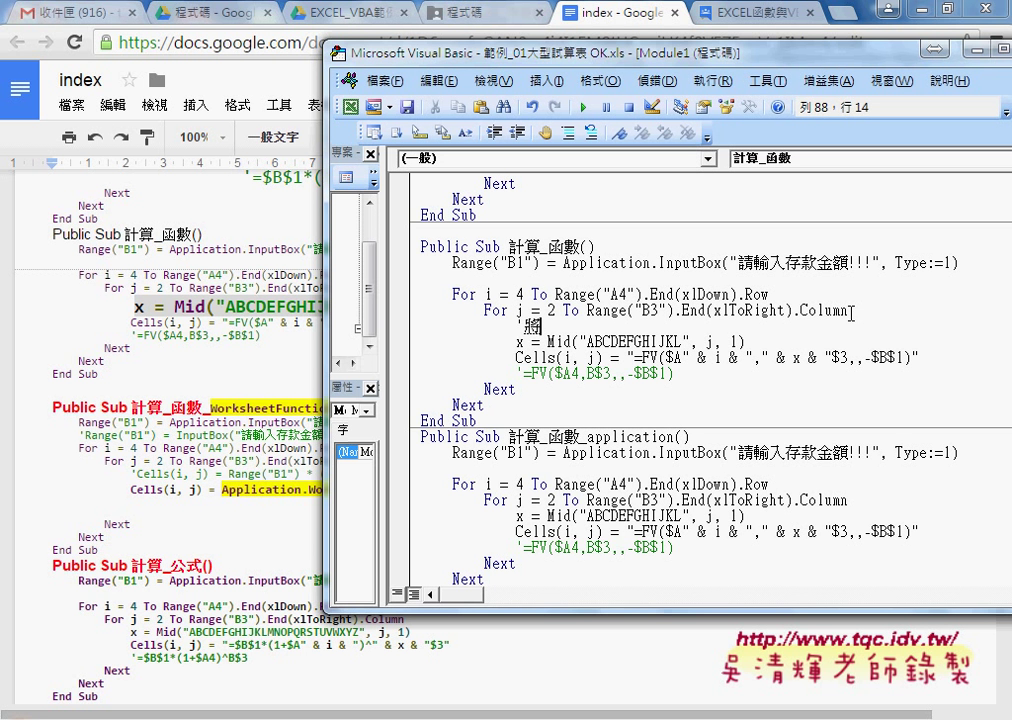
pyautogui.press('BackSpace')
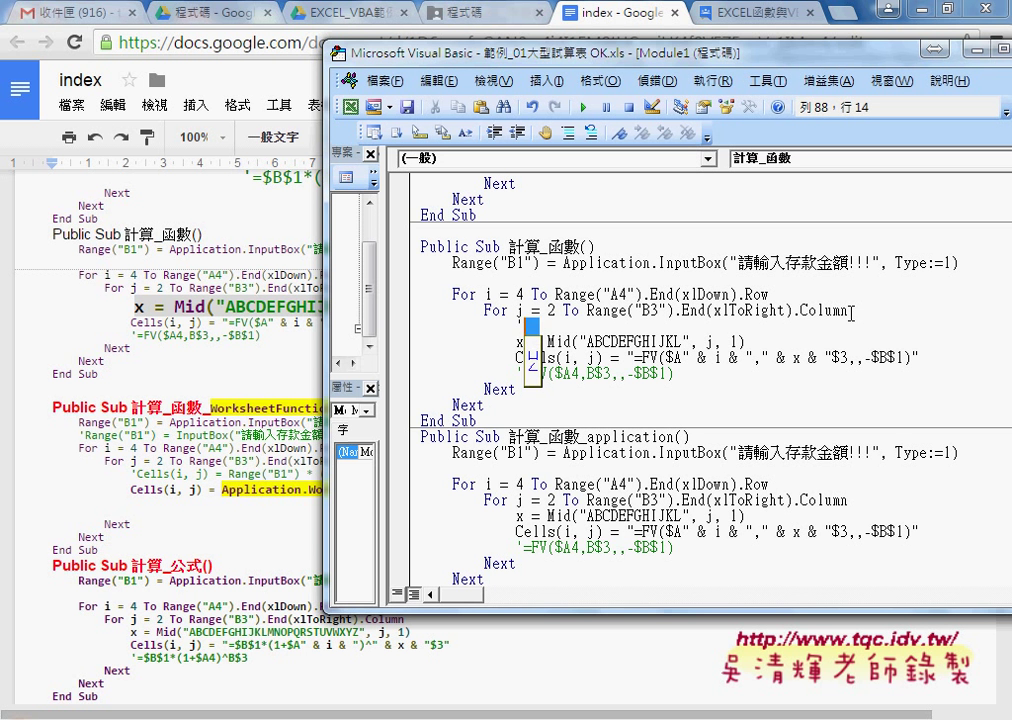
pyautogui.write('用MID')
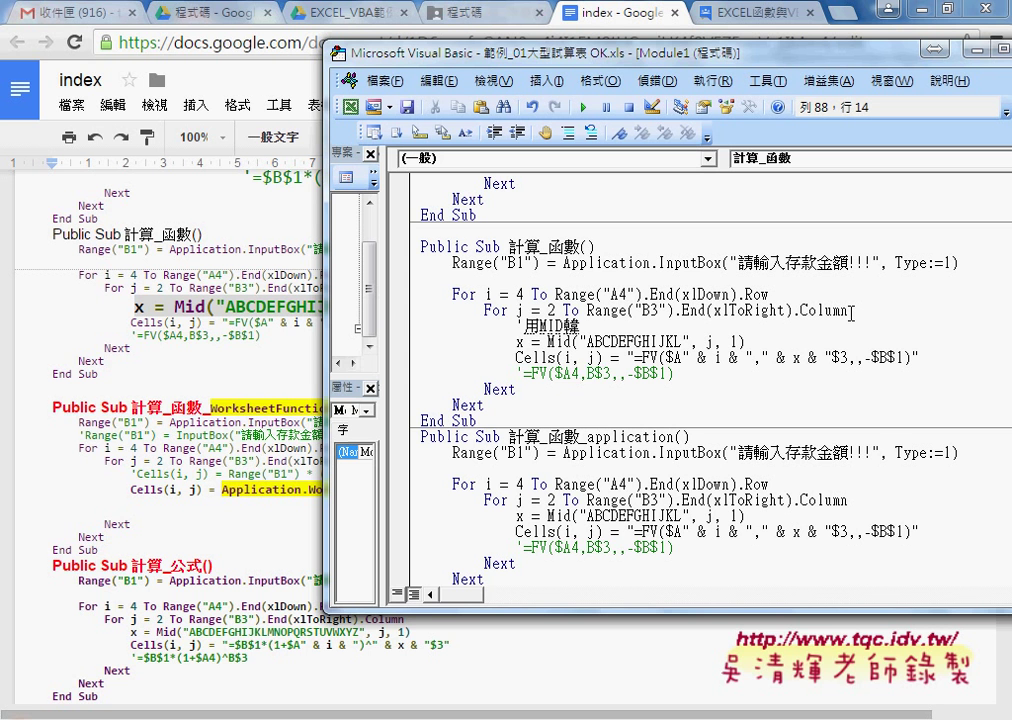
pyautogui.write('函數將')
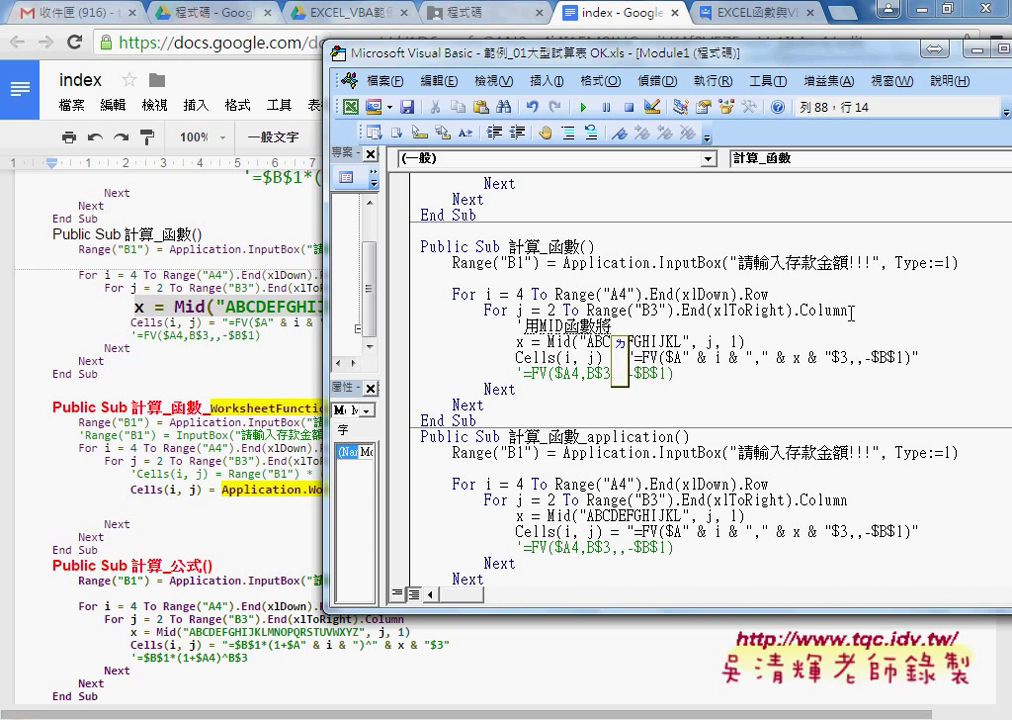
pyautogui.write('欄')
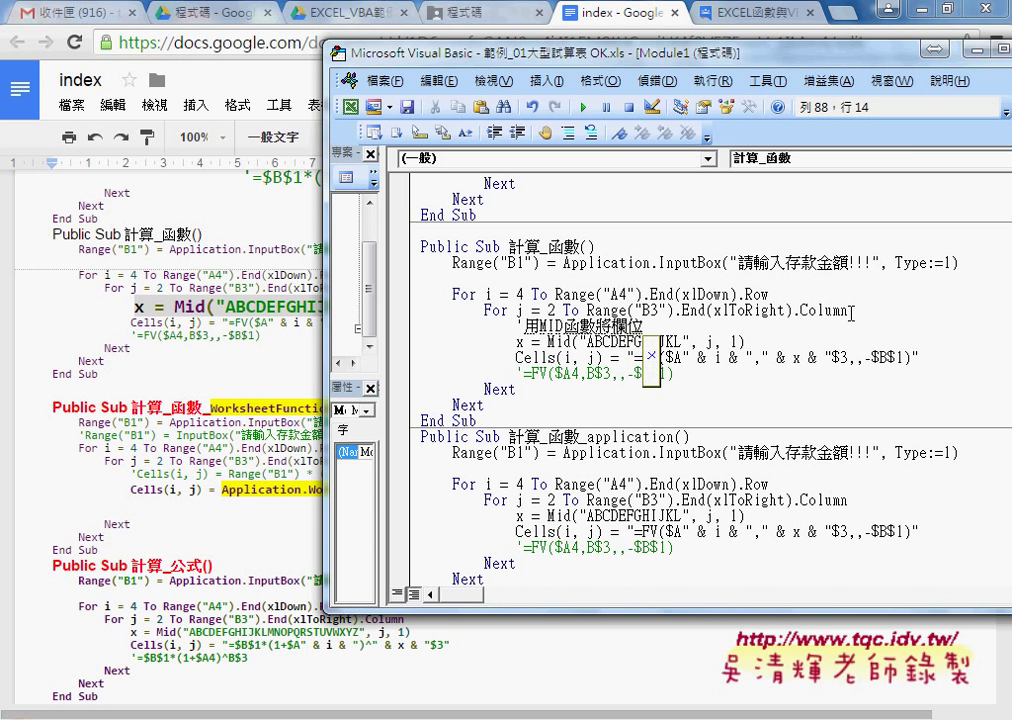
pyautogui.write('未數')
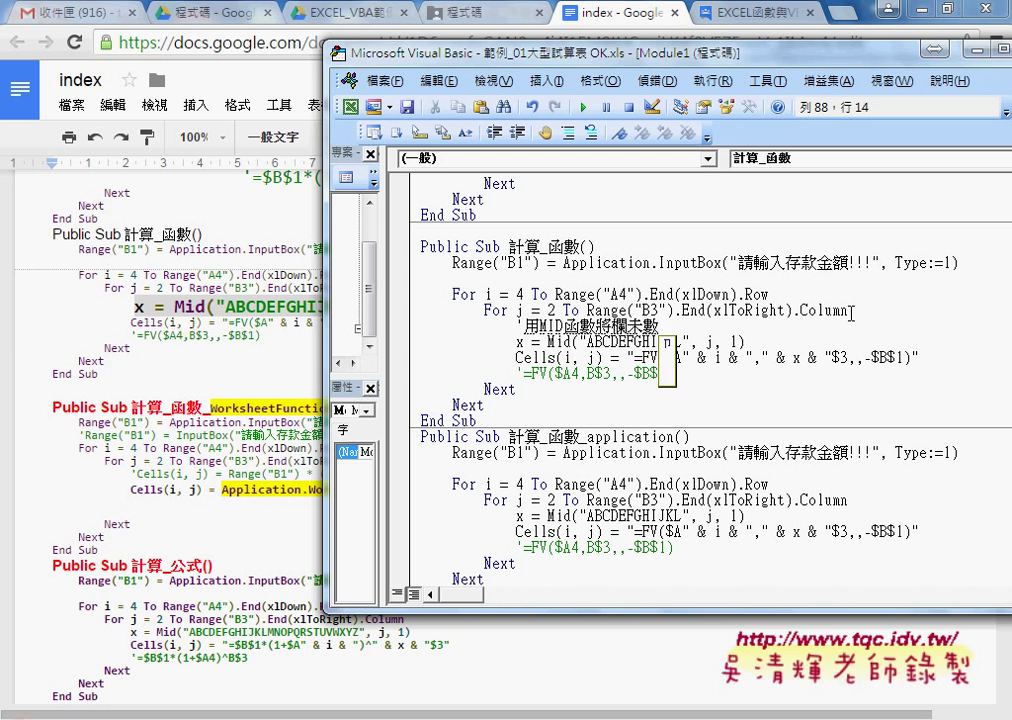
pyautogui.write('字')
pyautogui.press('Down')
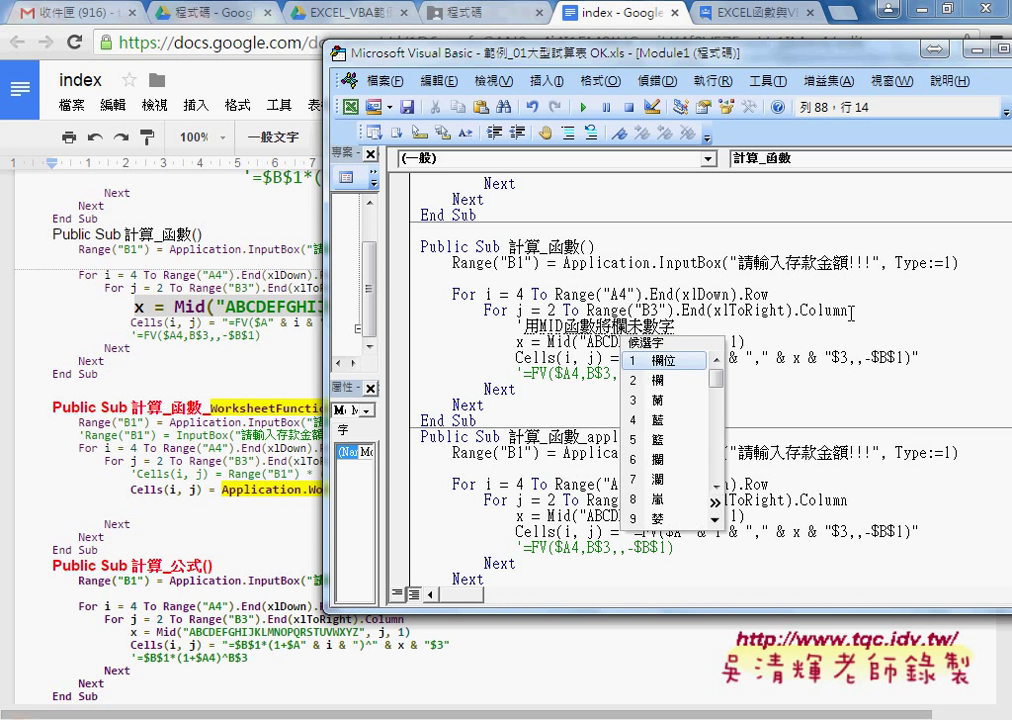
pyautogui.press('Down')
pyautogui.press('Return')
pyautogui.press('End')
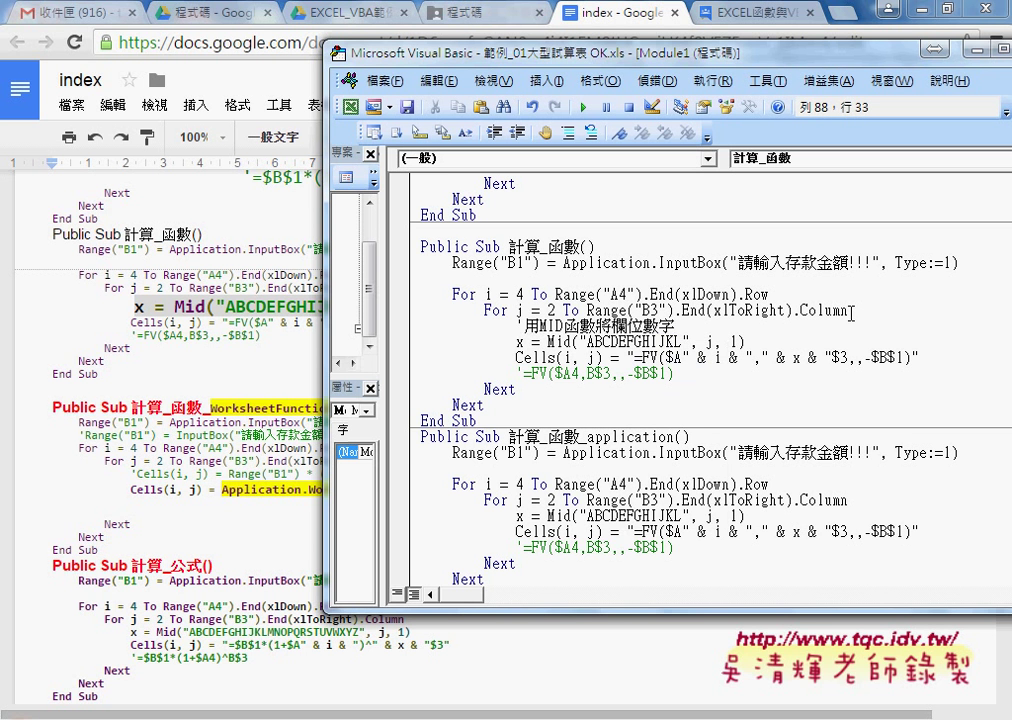
pyautogui.write('轉為')
pyautogui.write('j')
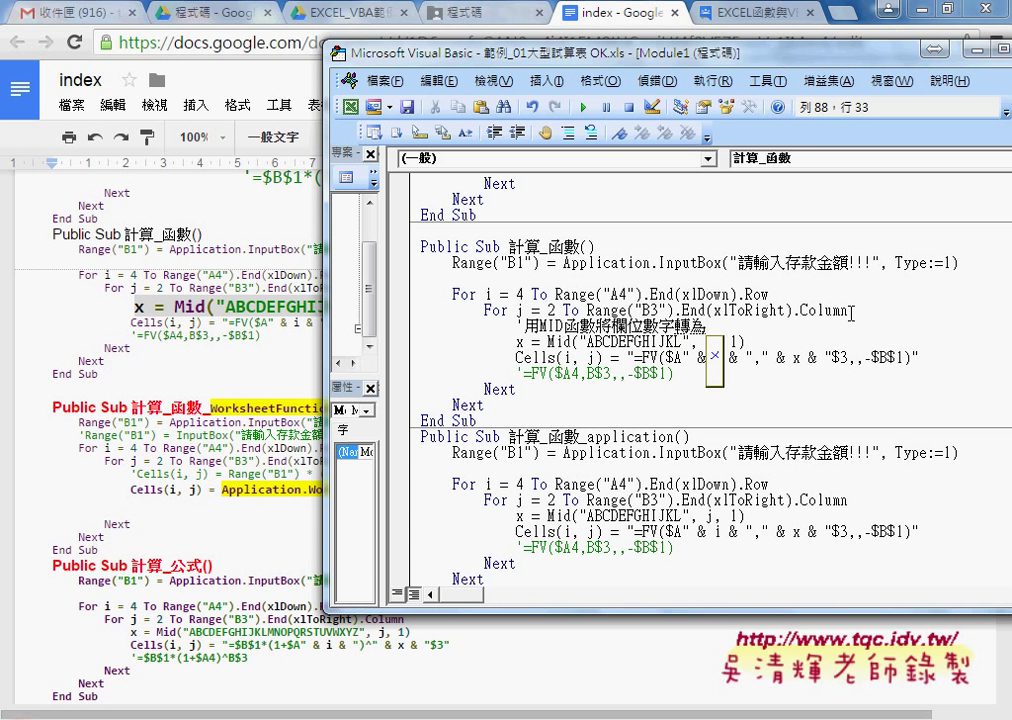
pyautogui.write('u')
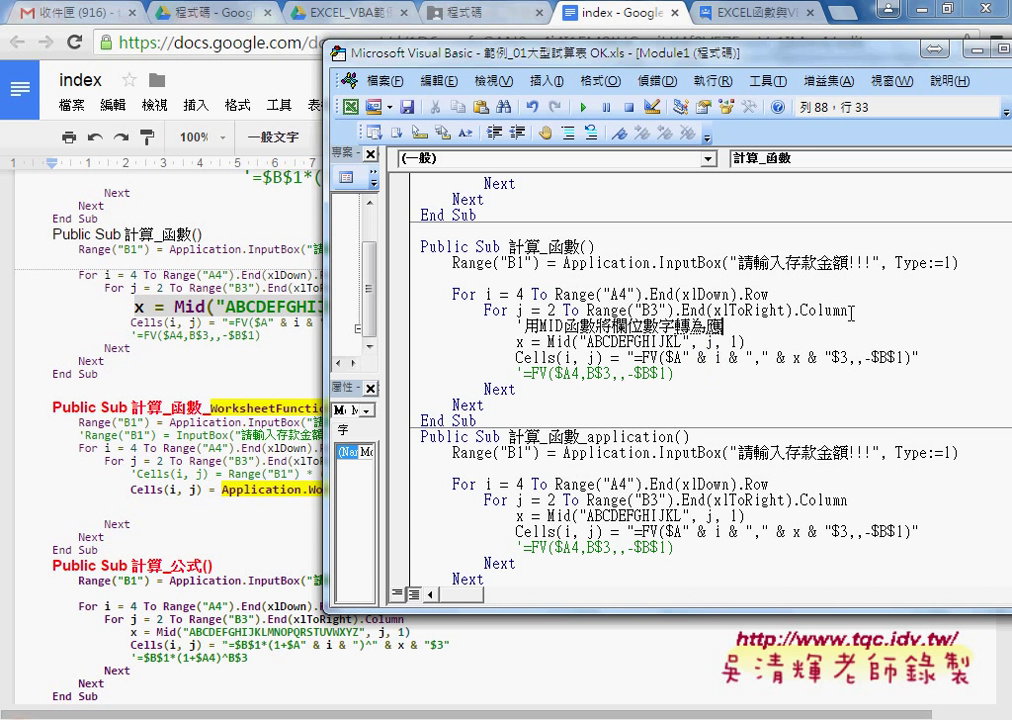
pyautogui.write('英文')
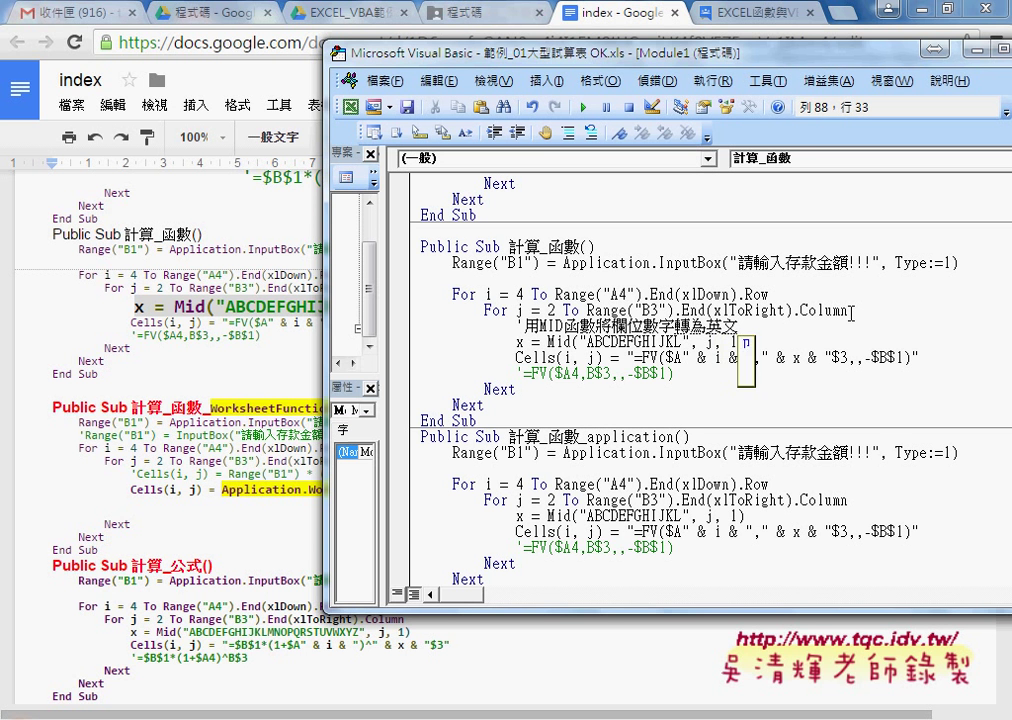
pyautogui.write('字母')
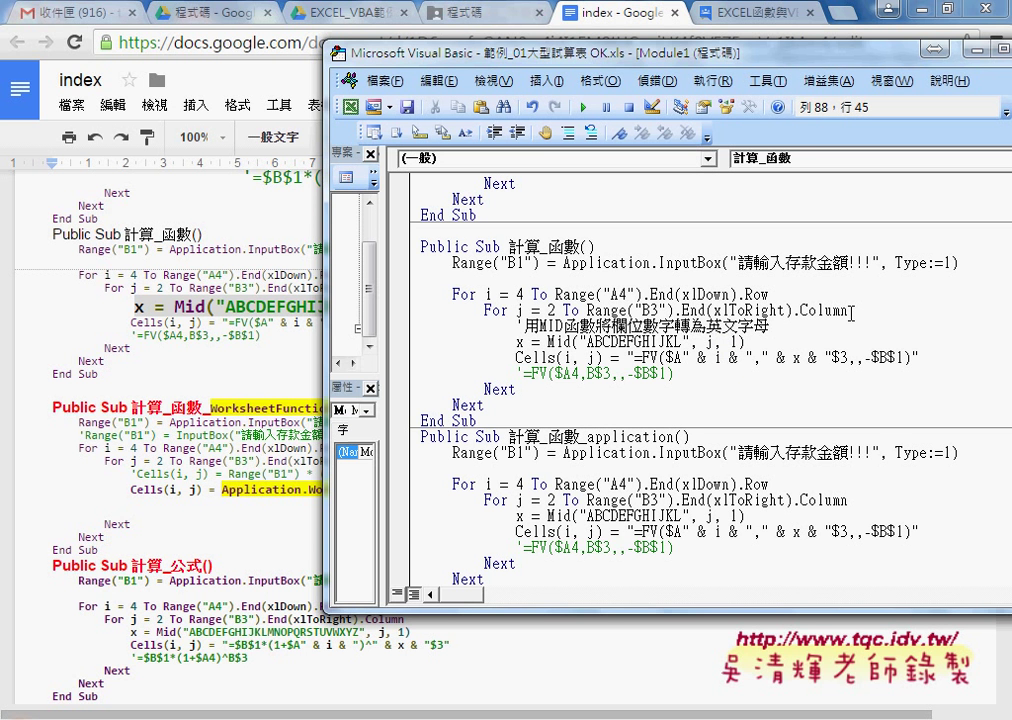
pyautogui.hotkey('shift', 'Left')
pyautogui.hotkey('shift', 'Left')
pyautogui.hotkey('shift', 'Left')
pyautogui.hotkey('shift', 'Left')
pyautogui.hotkey('shift', 'Left')
pyautogui.hotkey('shift', 'Left')
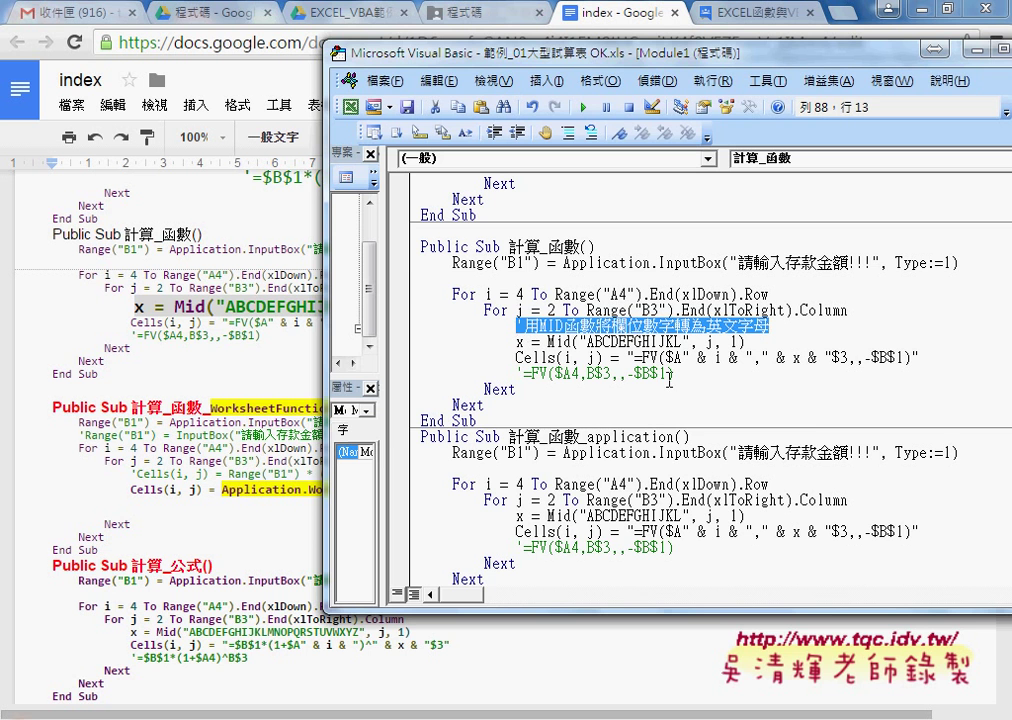
# Insert the indented comment '用MID函數將欄位數字轉為英文字母 on a new line above the Mid line and select it
pyautogui.click(171, 252)
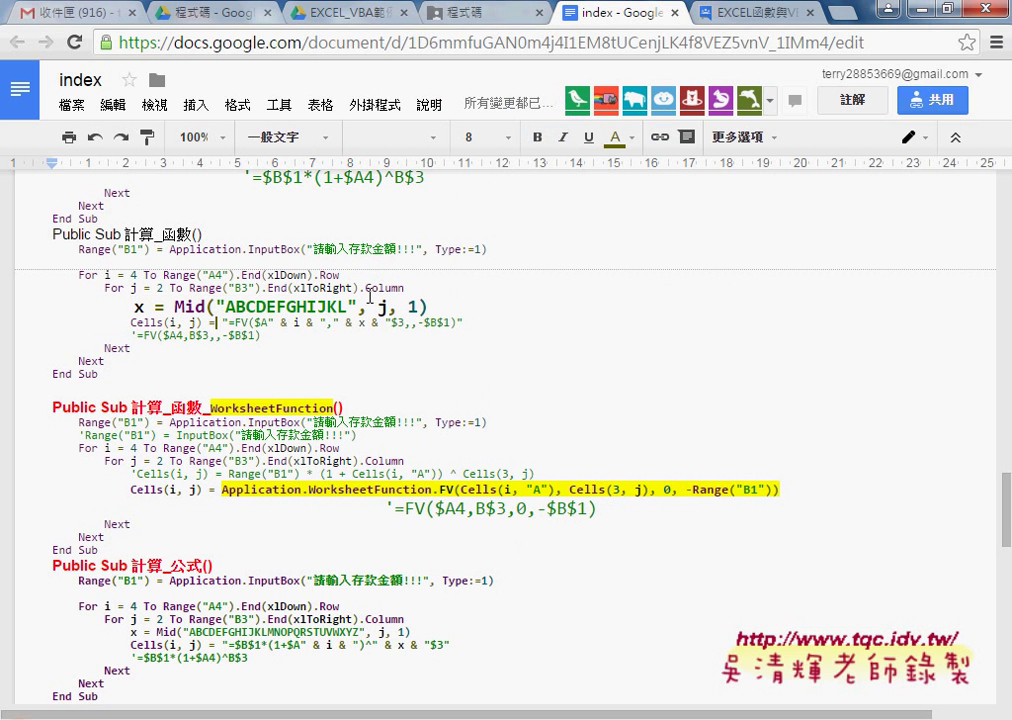
pyautogui.press('Return')
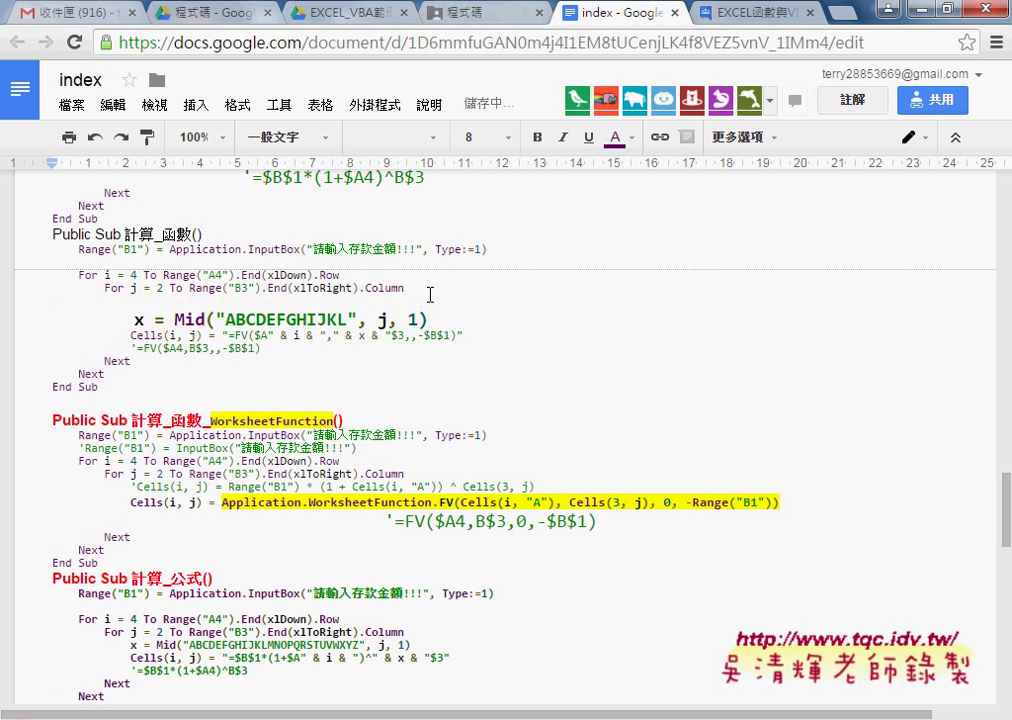
pyautogui.press('Tab')
pyautogui.press('Tab')
pyautogui.press('BackSpace')
pyautogui.press('BackSpace')
pyautogui.write("'用MID函數將欄位數字轉為英文字母")
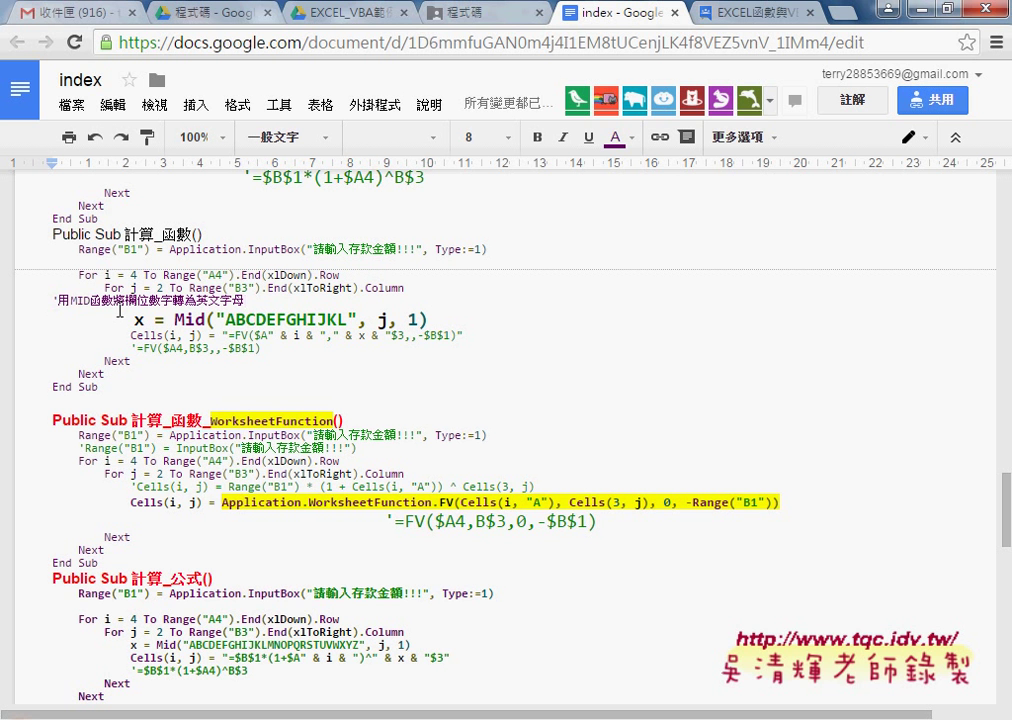
pyautogui.press('Tab')
pyautogui.press('Tab')
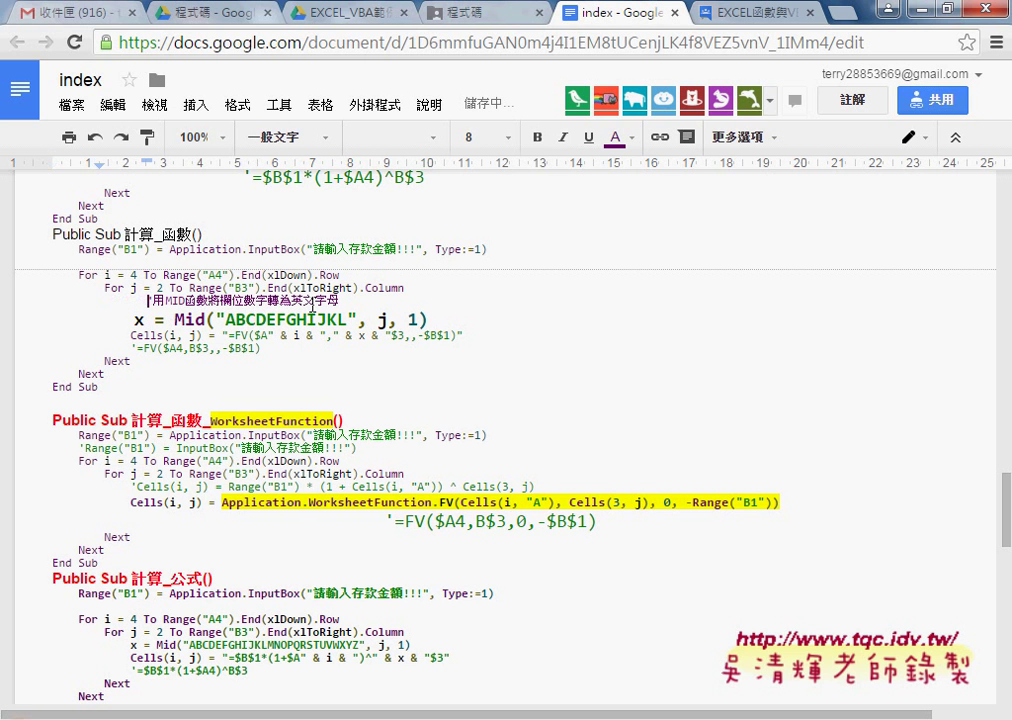
pyautogui.hotkey('shift', 'End')
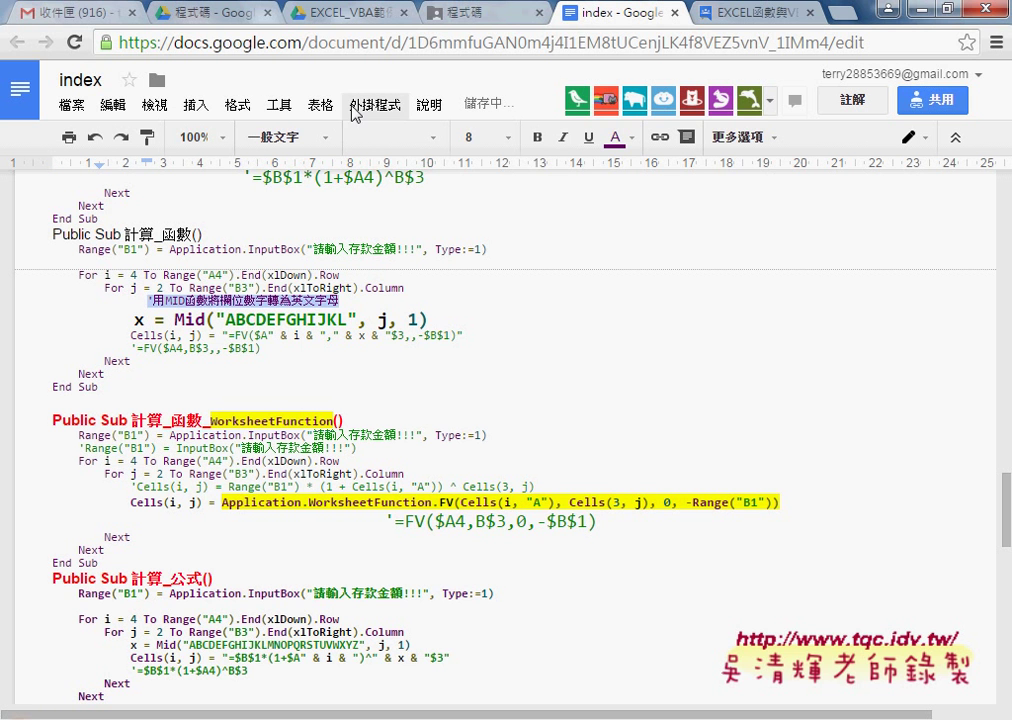
# Code-format the comment so it shows green, then make it bold at 14 pt
pyautogui.click(354, 113)
pyautogui.moveTo(380, 140)
pyautogui.click(560, 147)
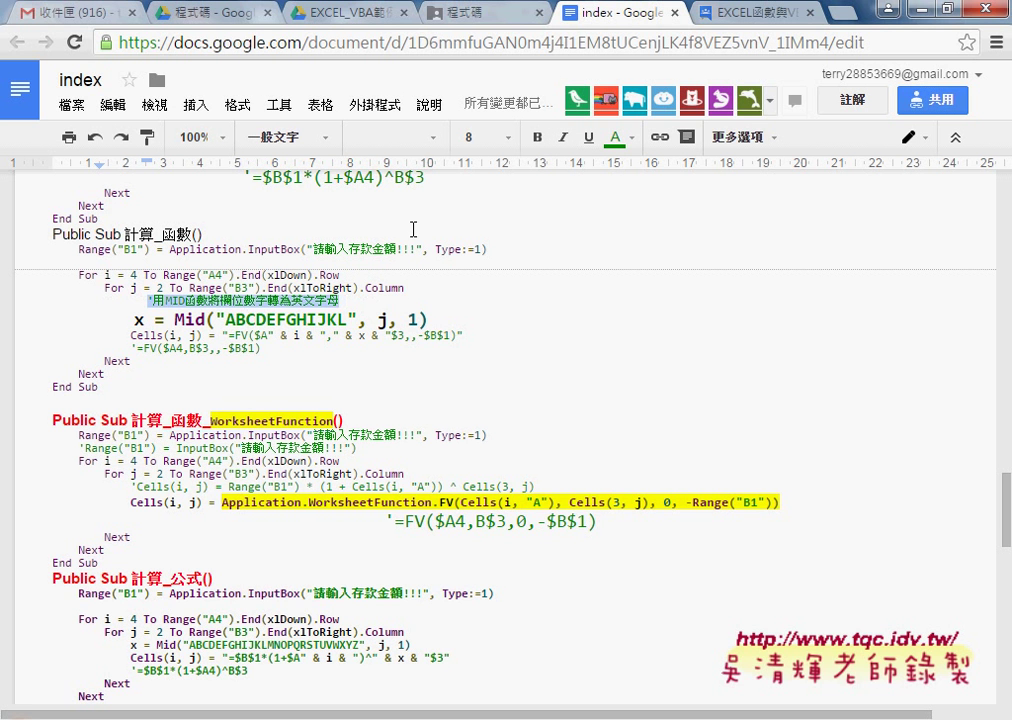
pyautogui.click(537, 137)
pyautogui.click(631, 137)
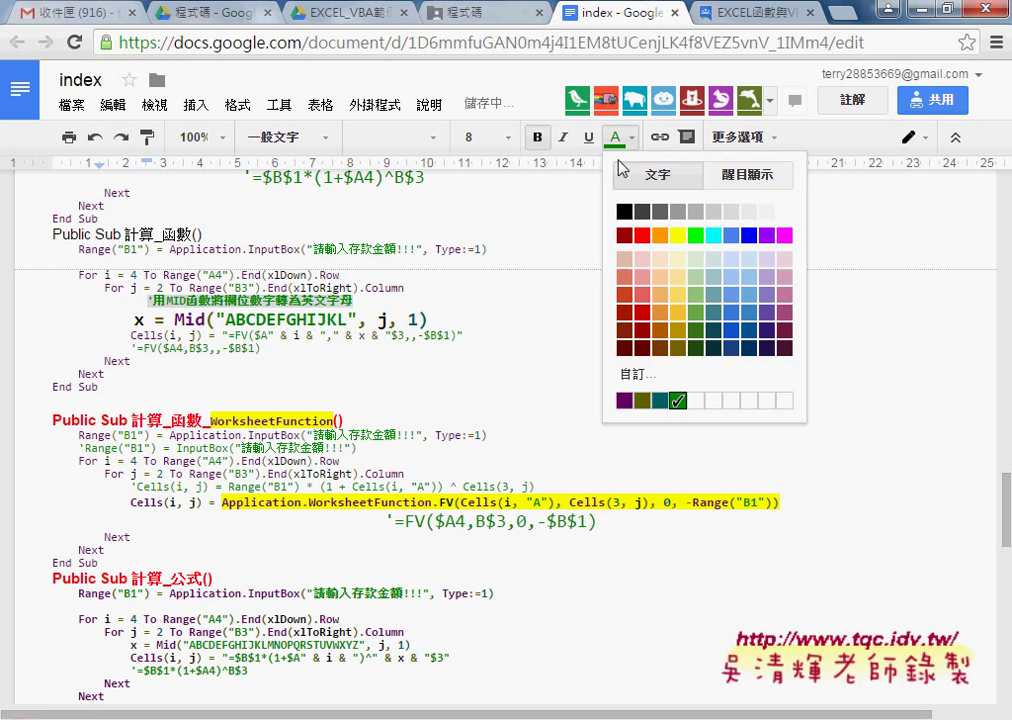
pyautogui.click(505, 148)
pyautogui.click(530, 276)
pyautogui.click(467, 320)
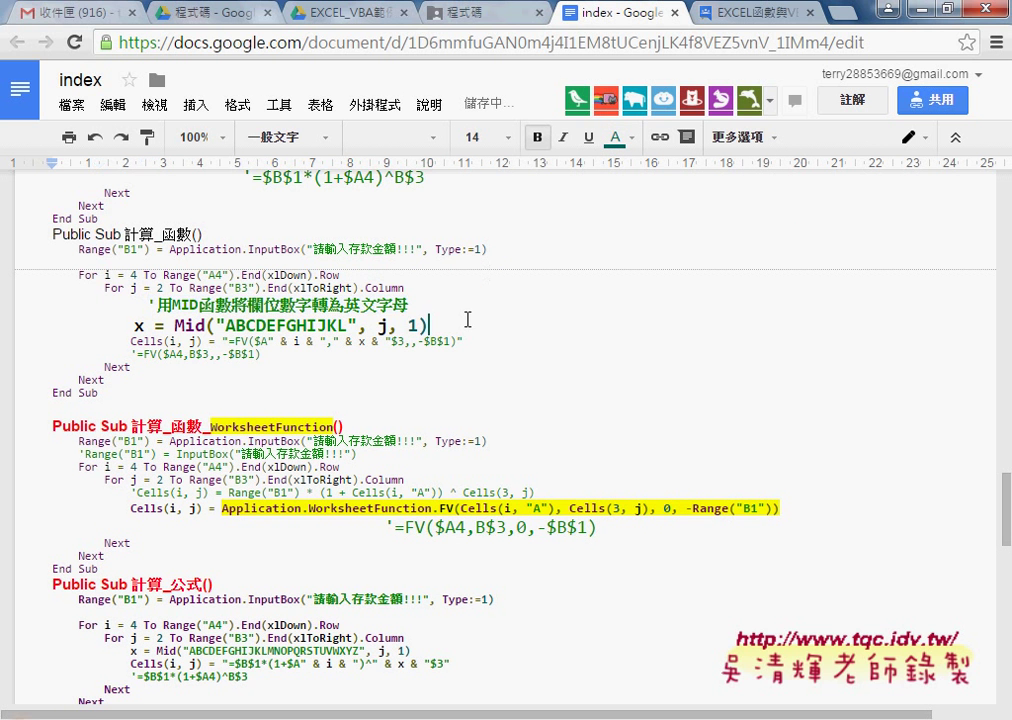